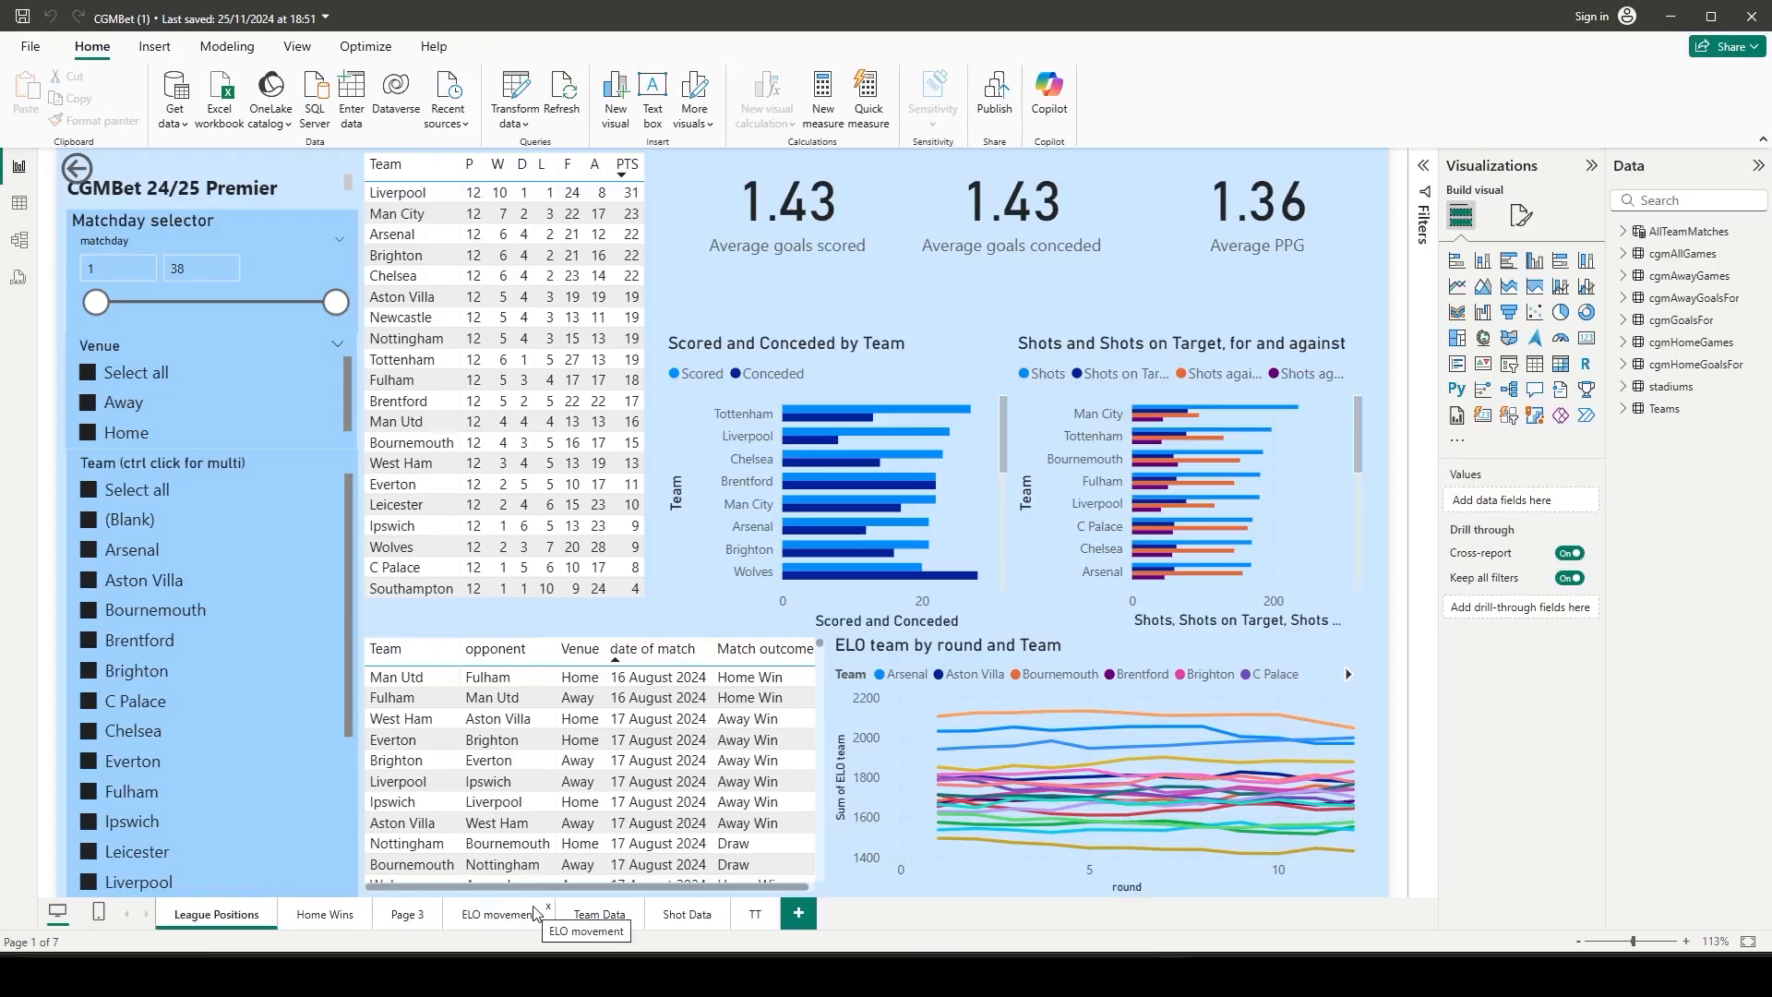
Show the ELO movement report and animate its ELO-versus-position scatter through the rounds
click(496, 914)
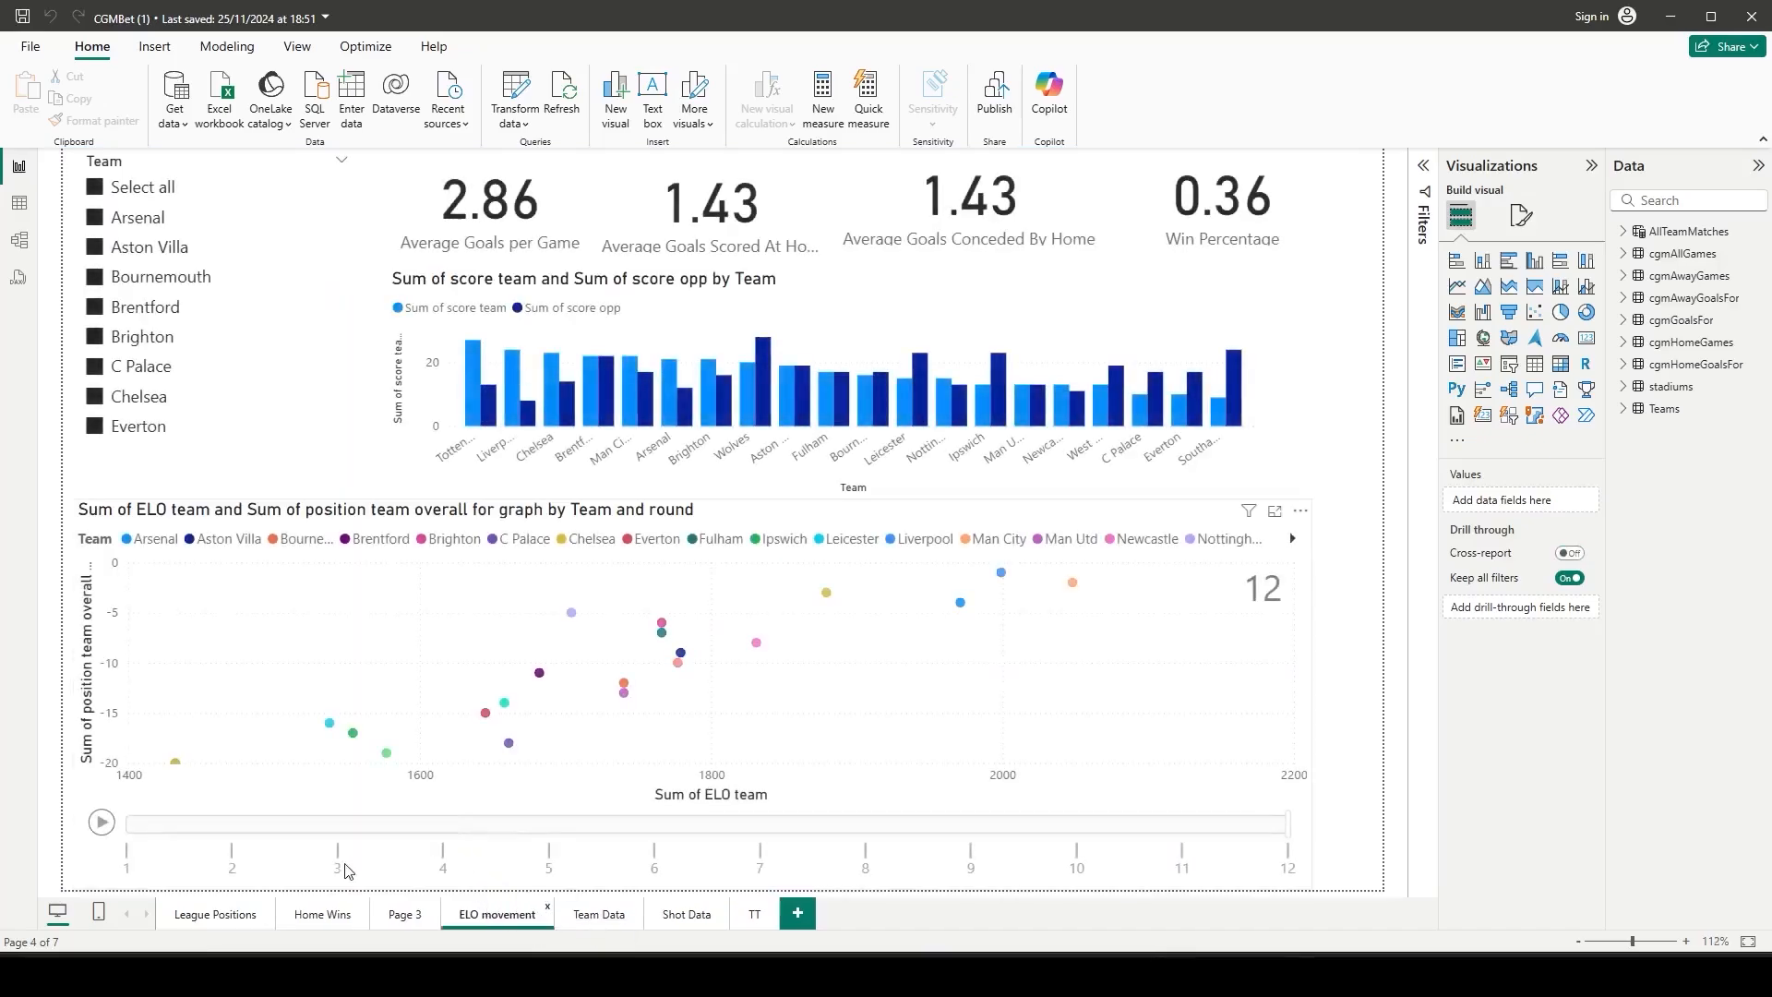
click(102, 822)
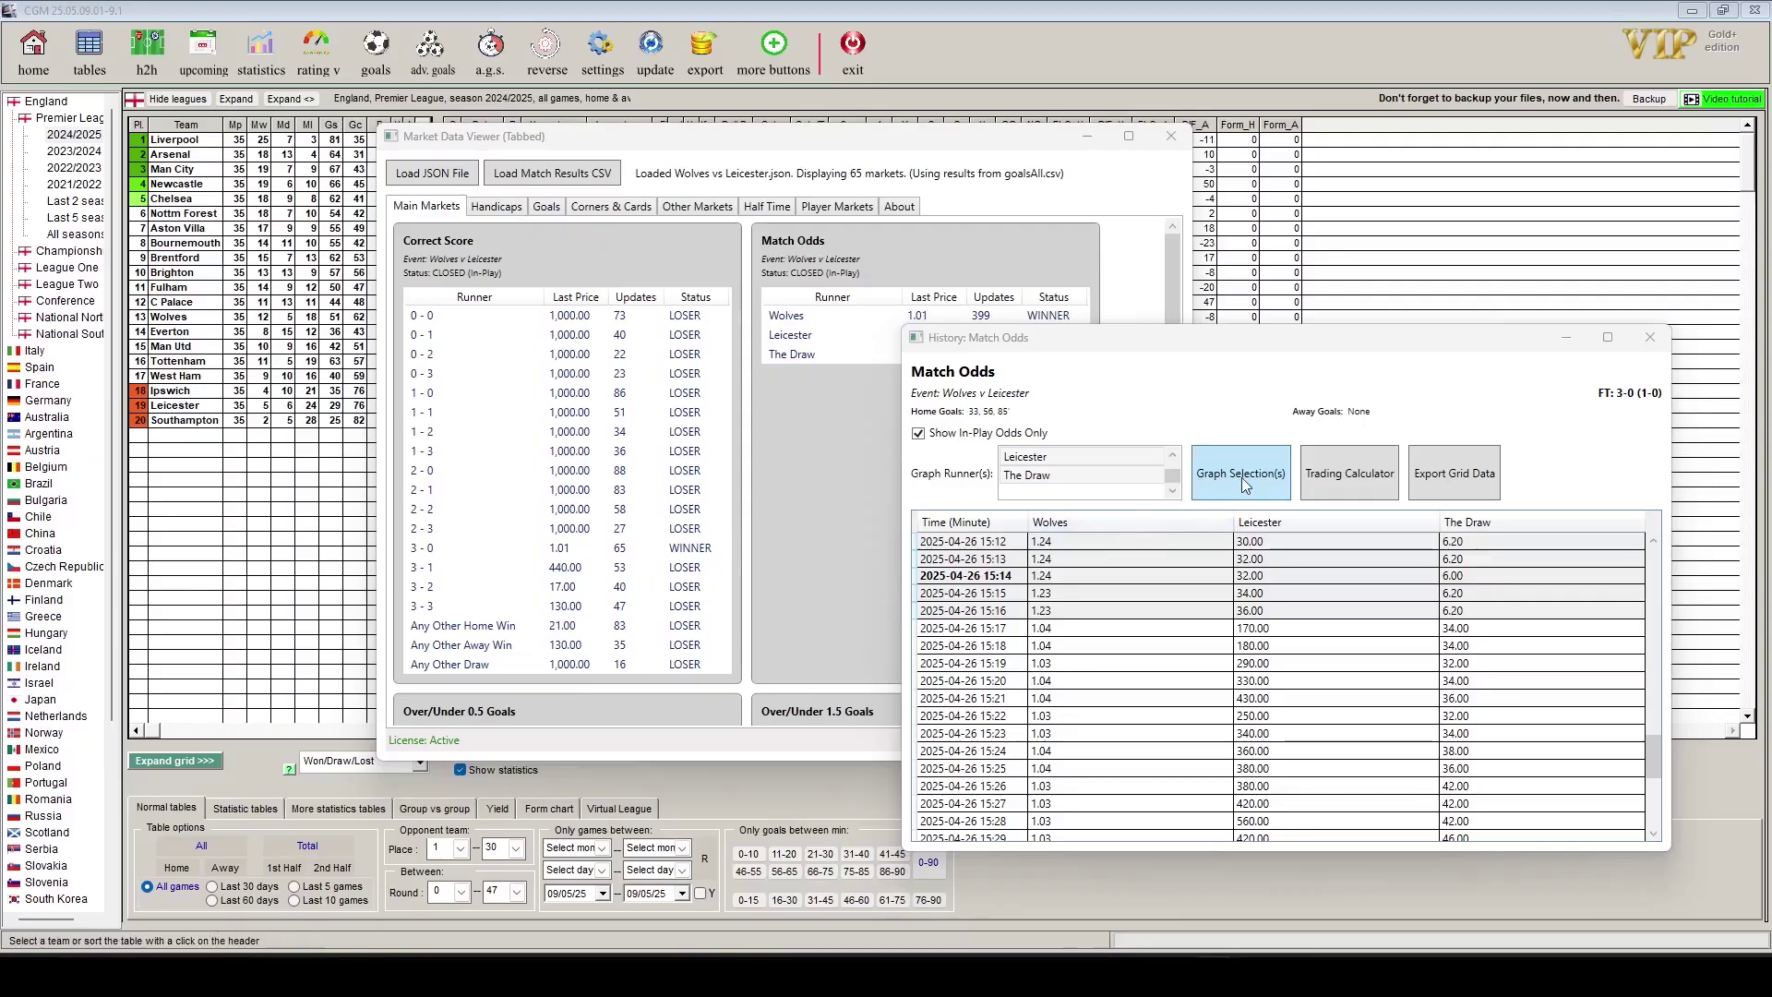
Show the odds graph for the Bournemouth–Man Utd simulated match
click(1241, 477)
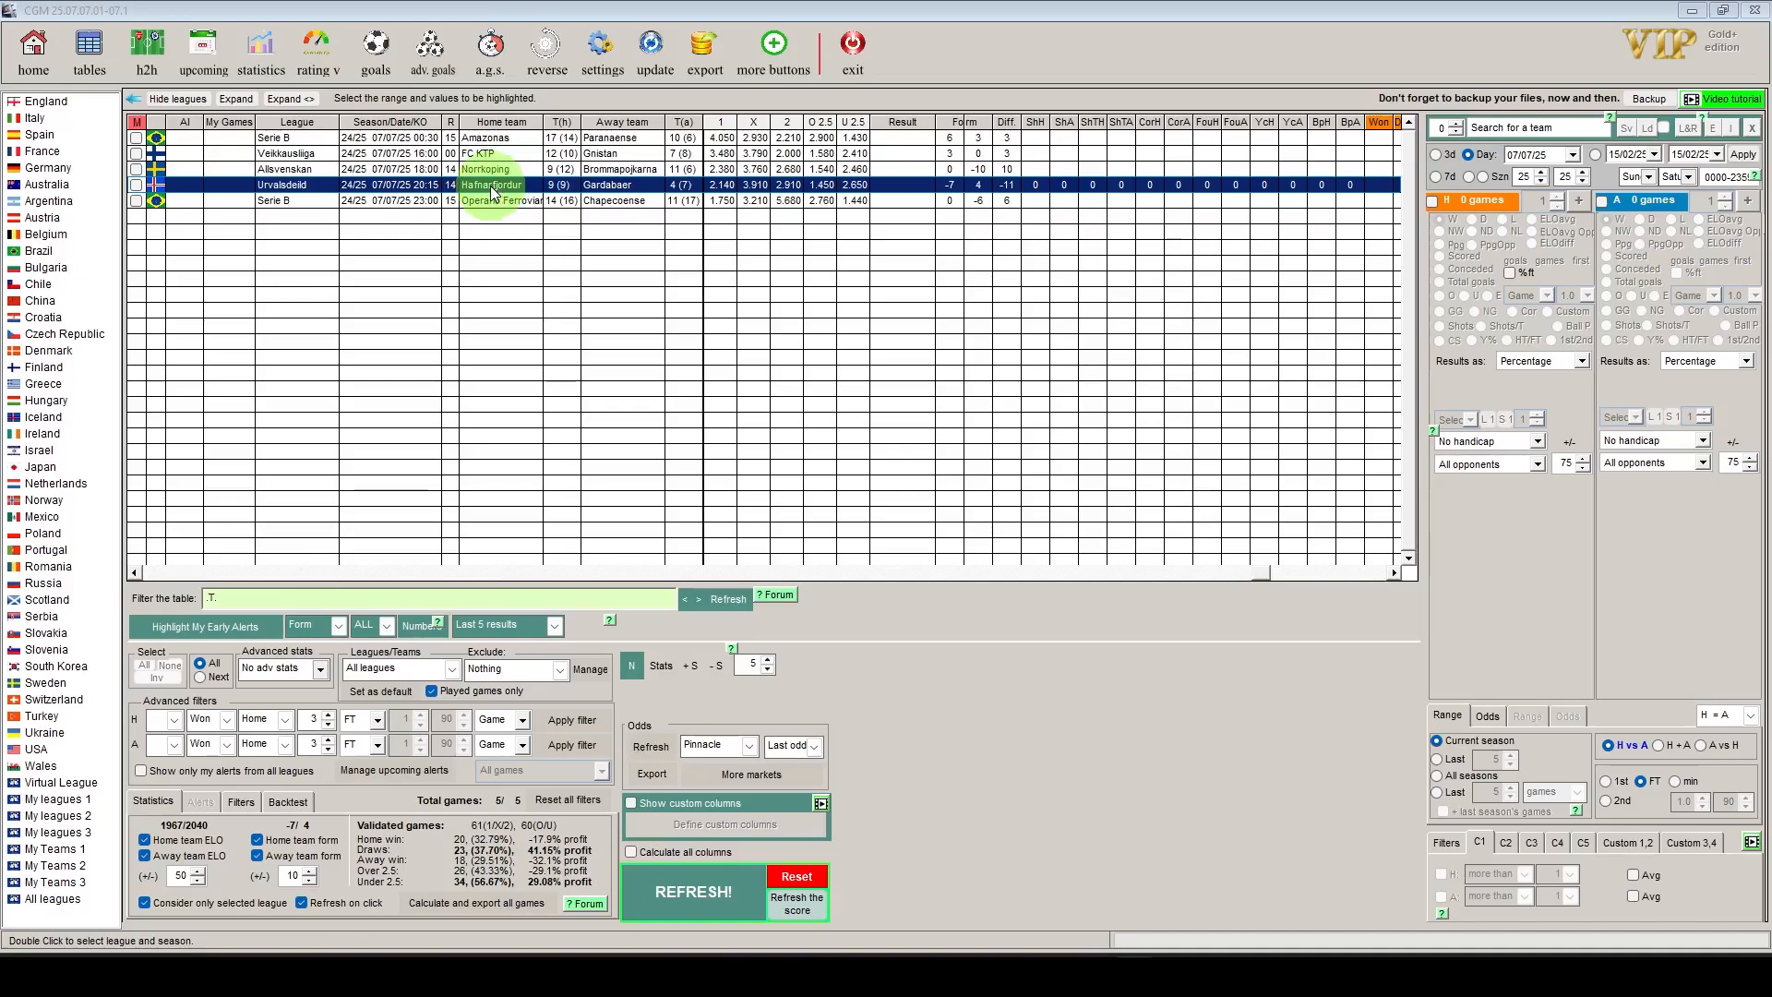
Show the Hafnarfjordur–Gardabaer score evolution tree from the games table
double_click(492, 185)
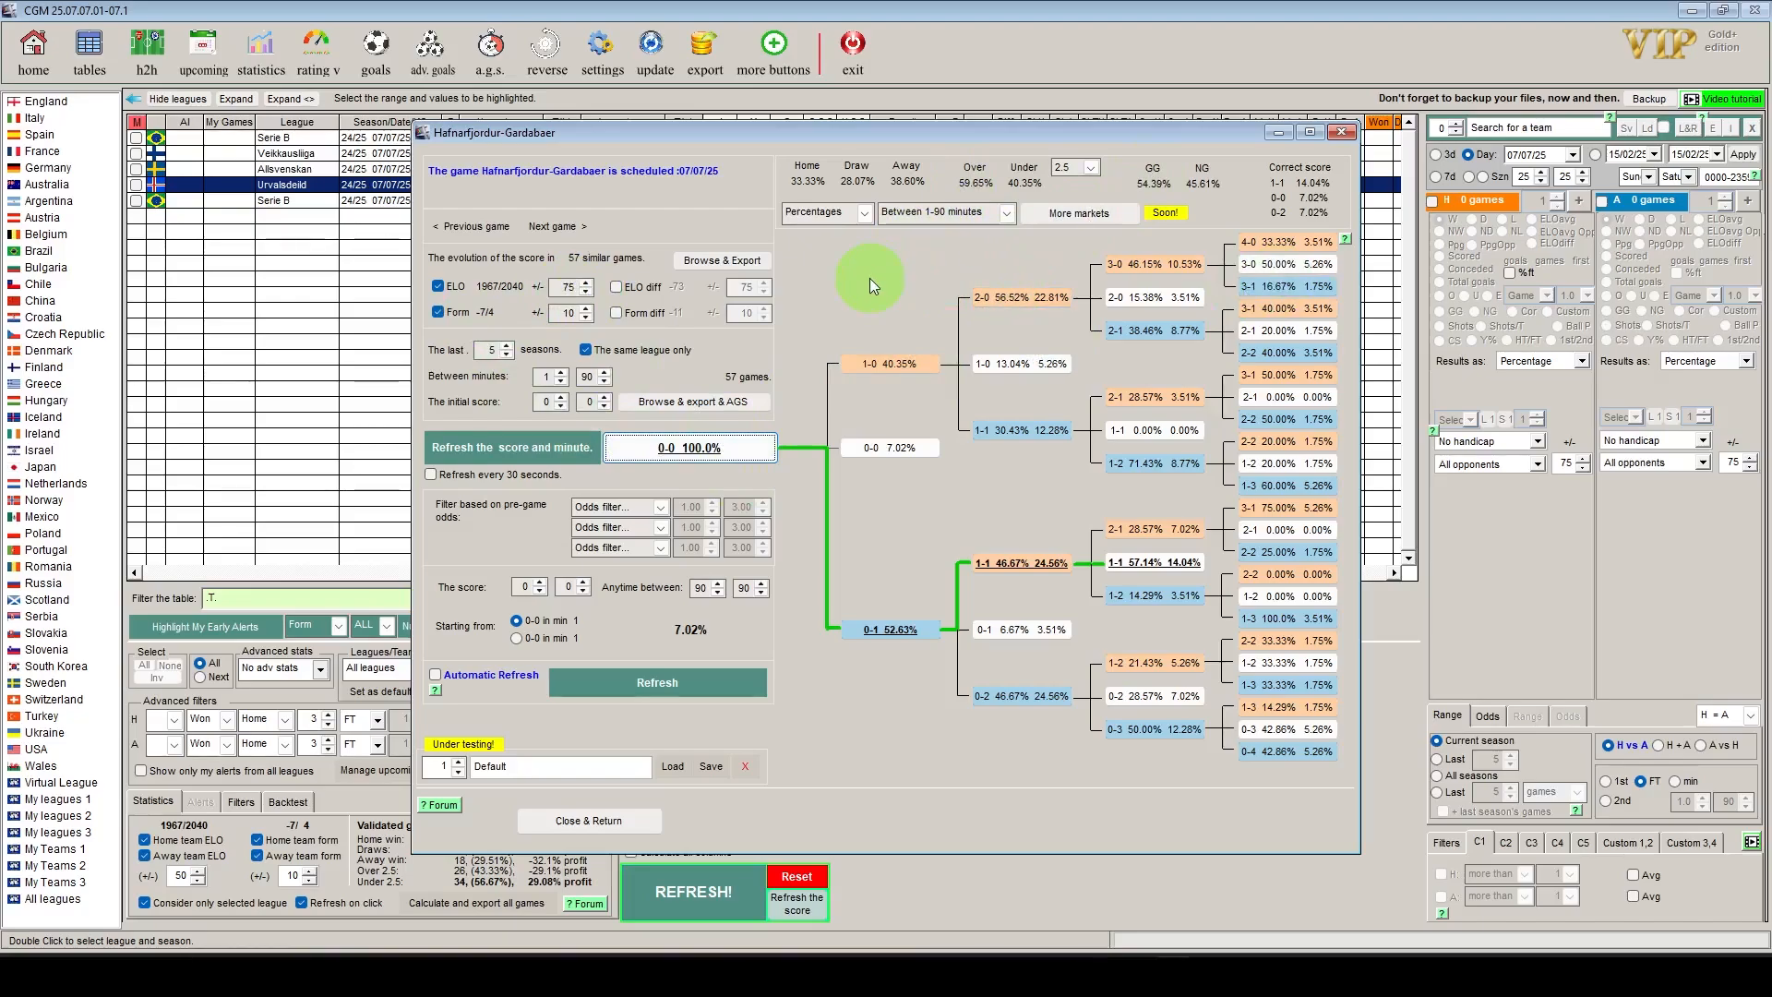
click(663, 508)
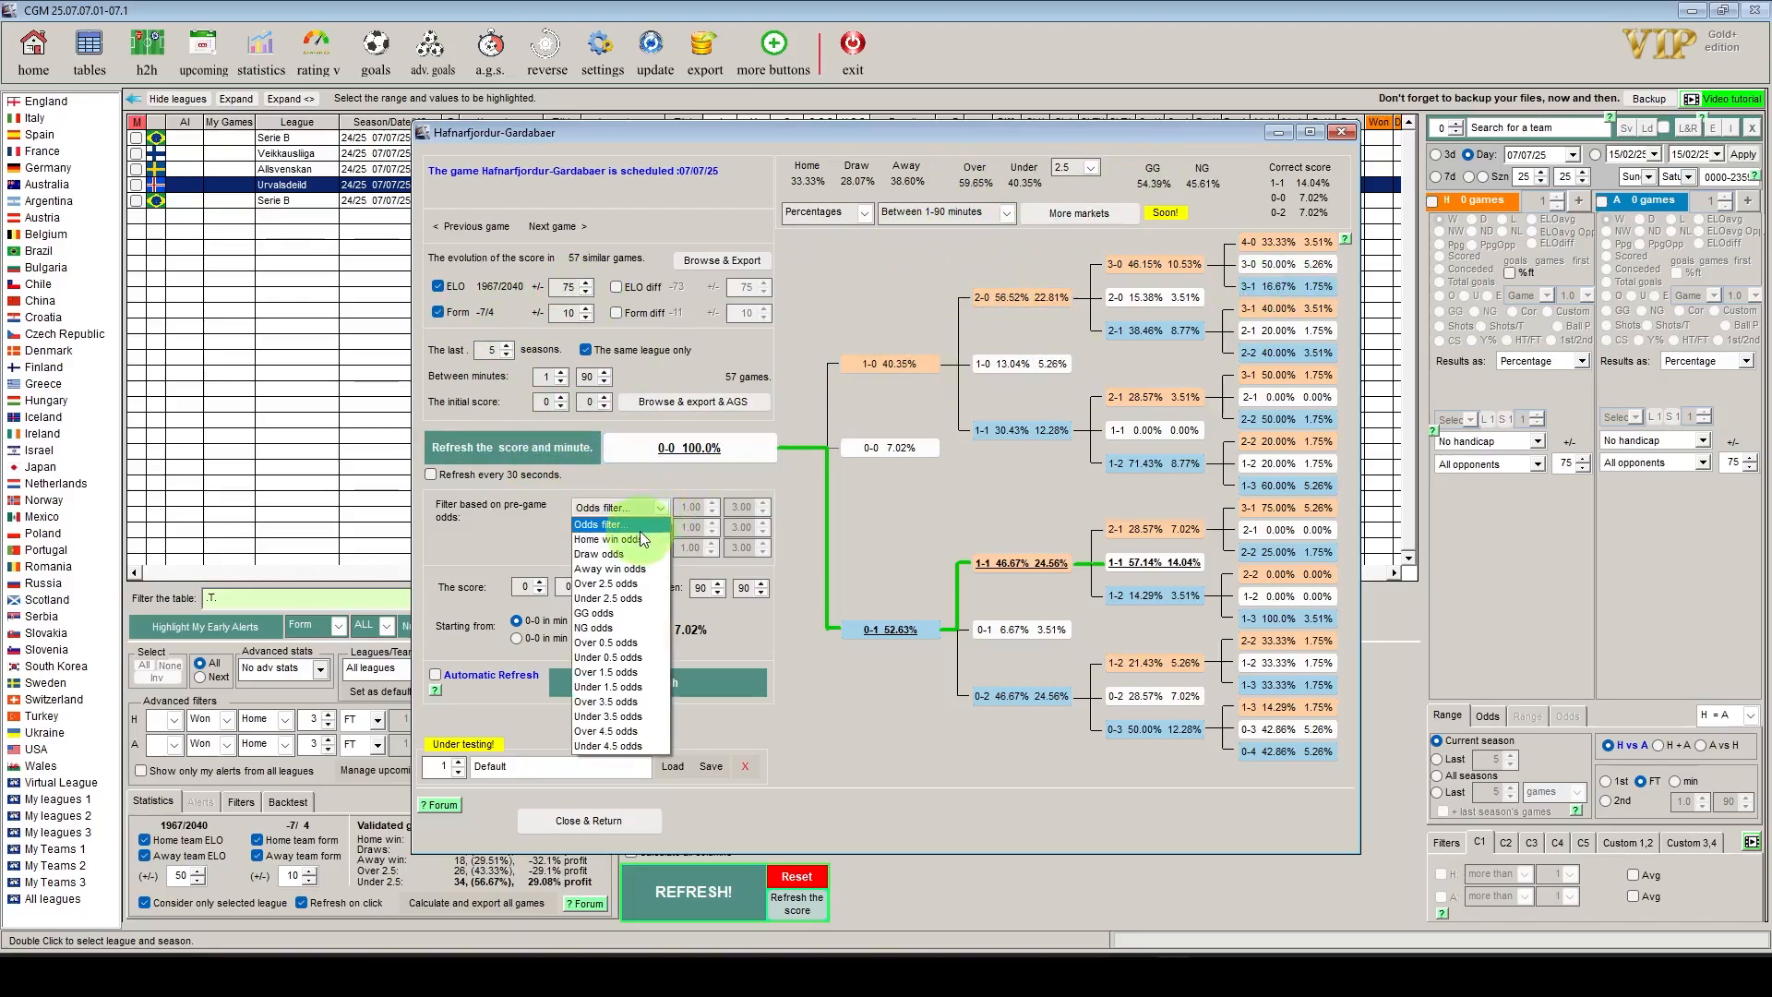
click(609, 539)
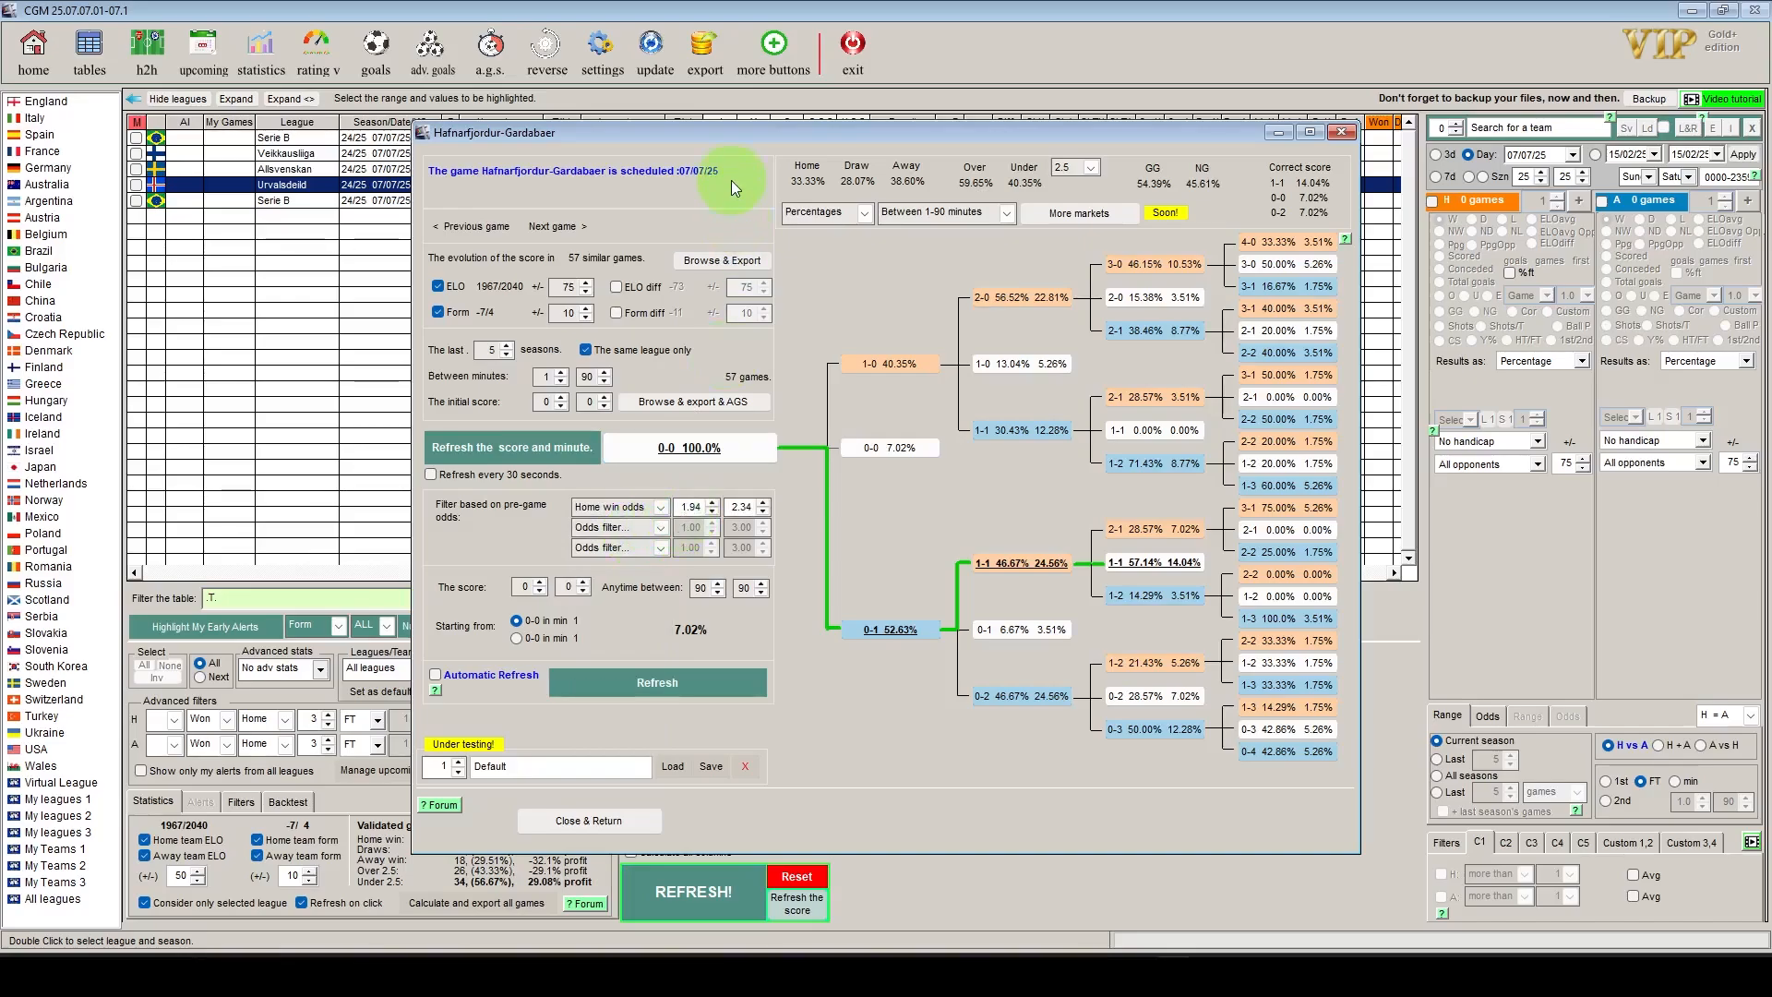
mouse_move(736, 138)
mouse_down()
mouse_move(714, 278)
mouse_move(713, 234)
mouse_up()
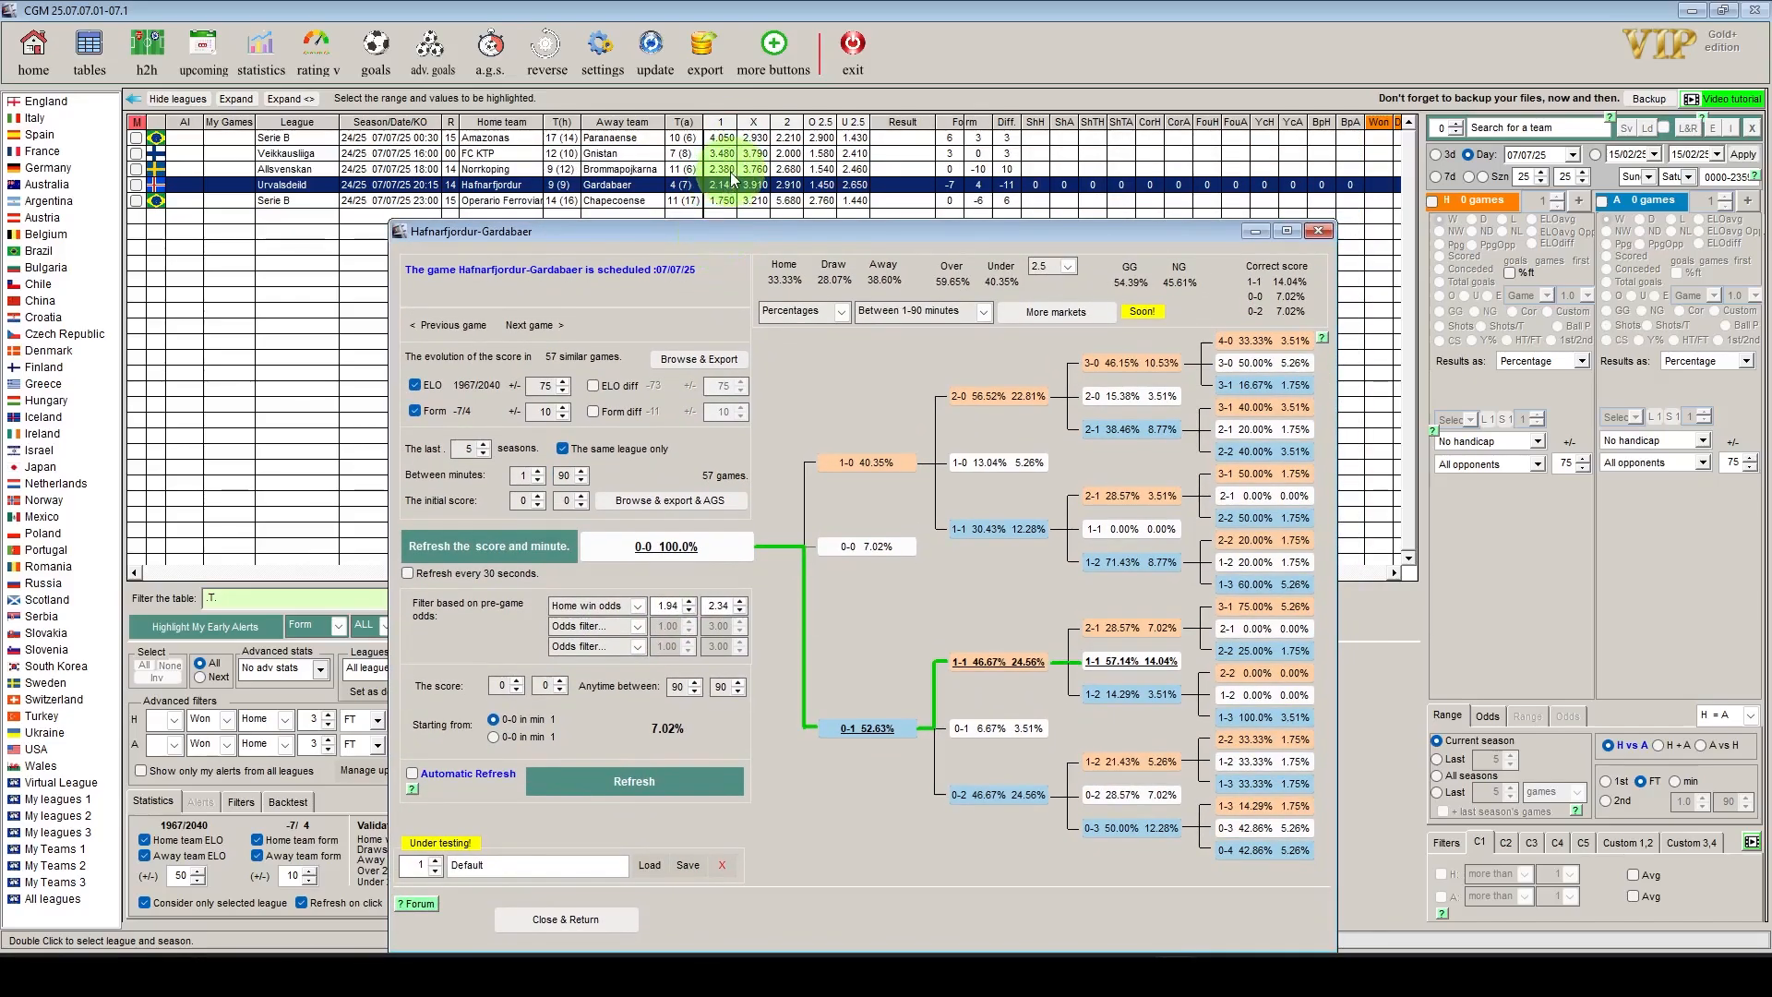
double_click(670, 606)
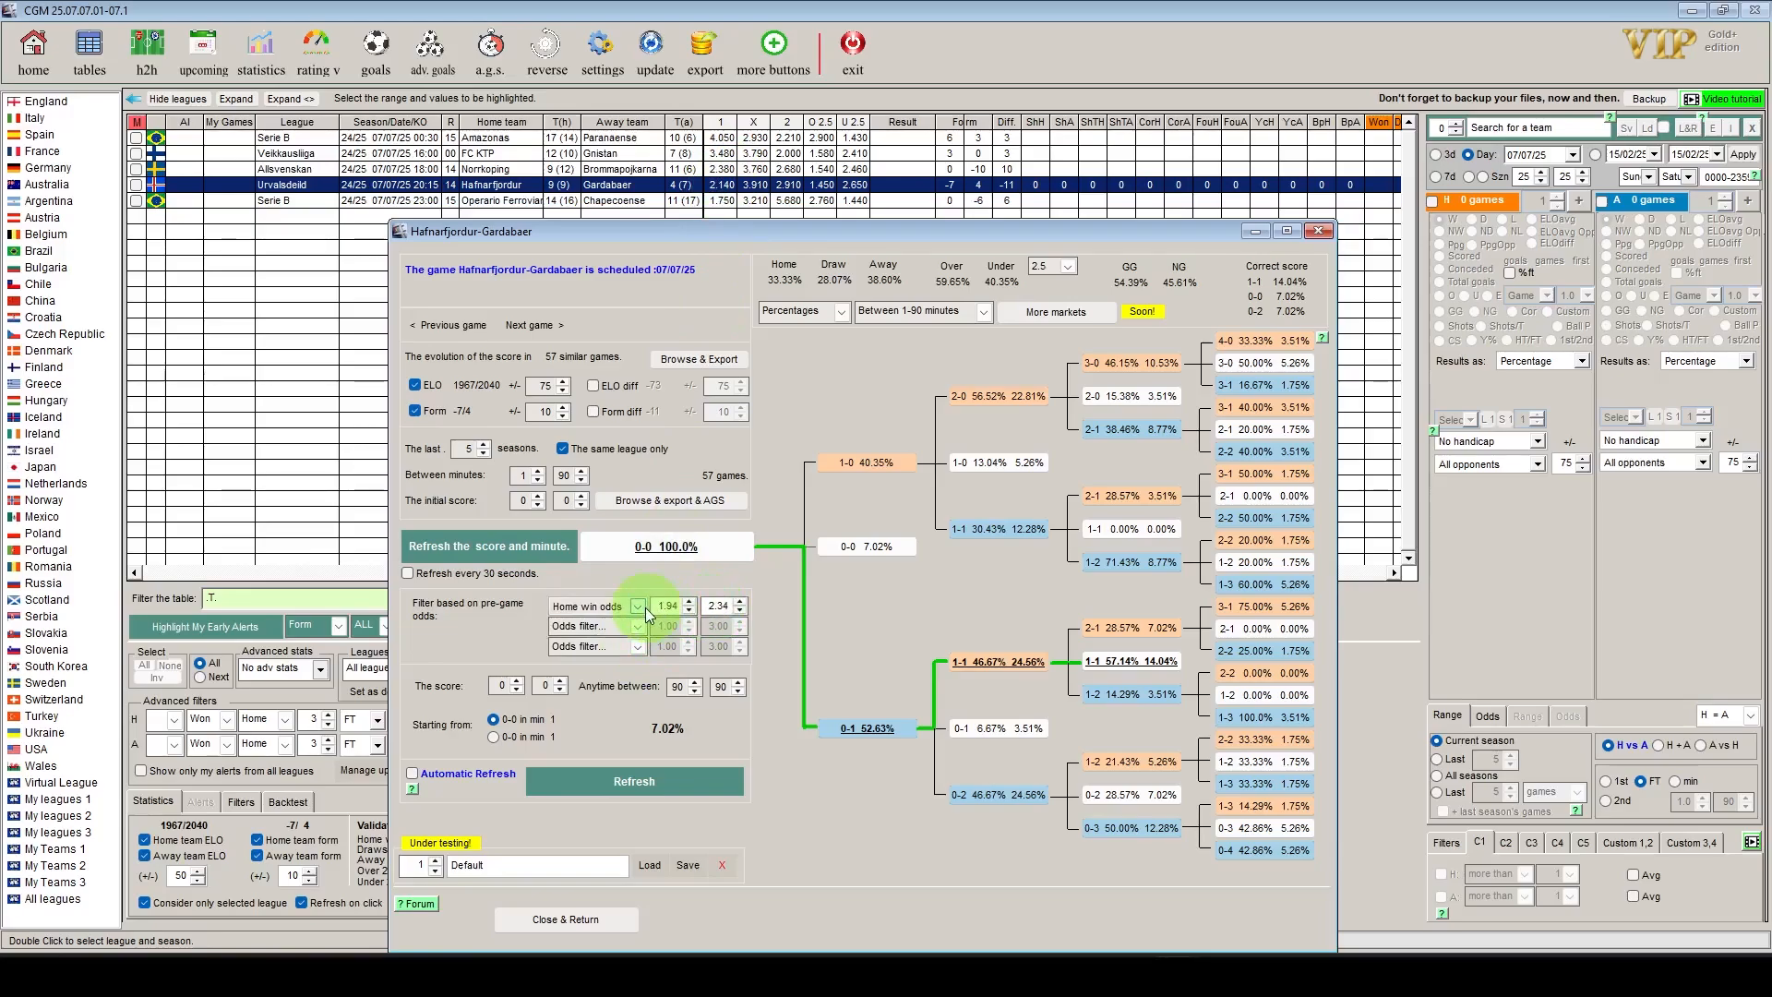
click(642, 609)
click(595, 628)
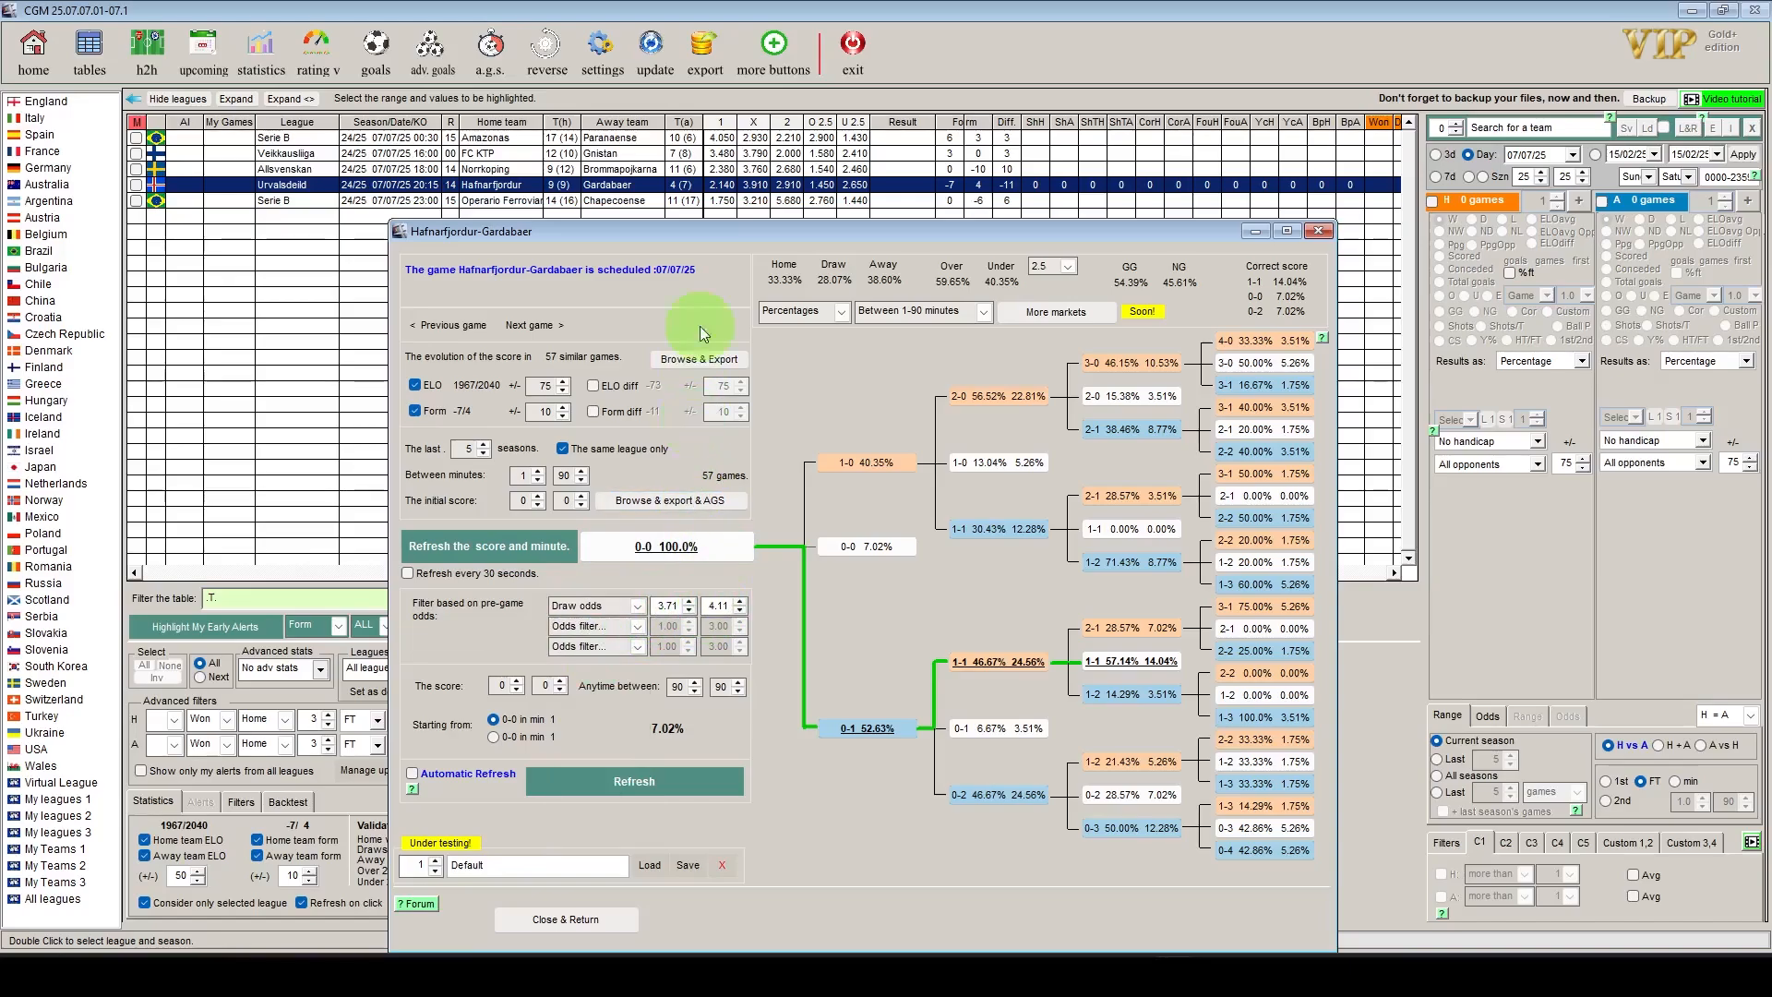
click(638, 611)
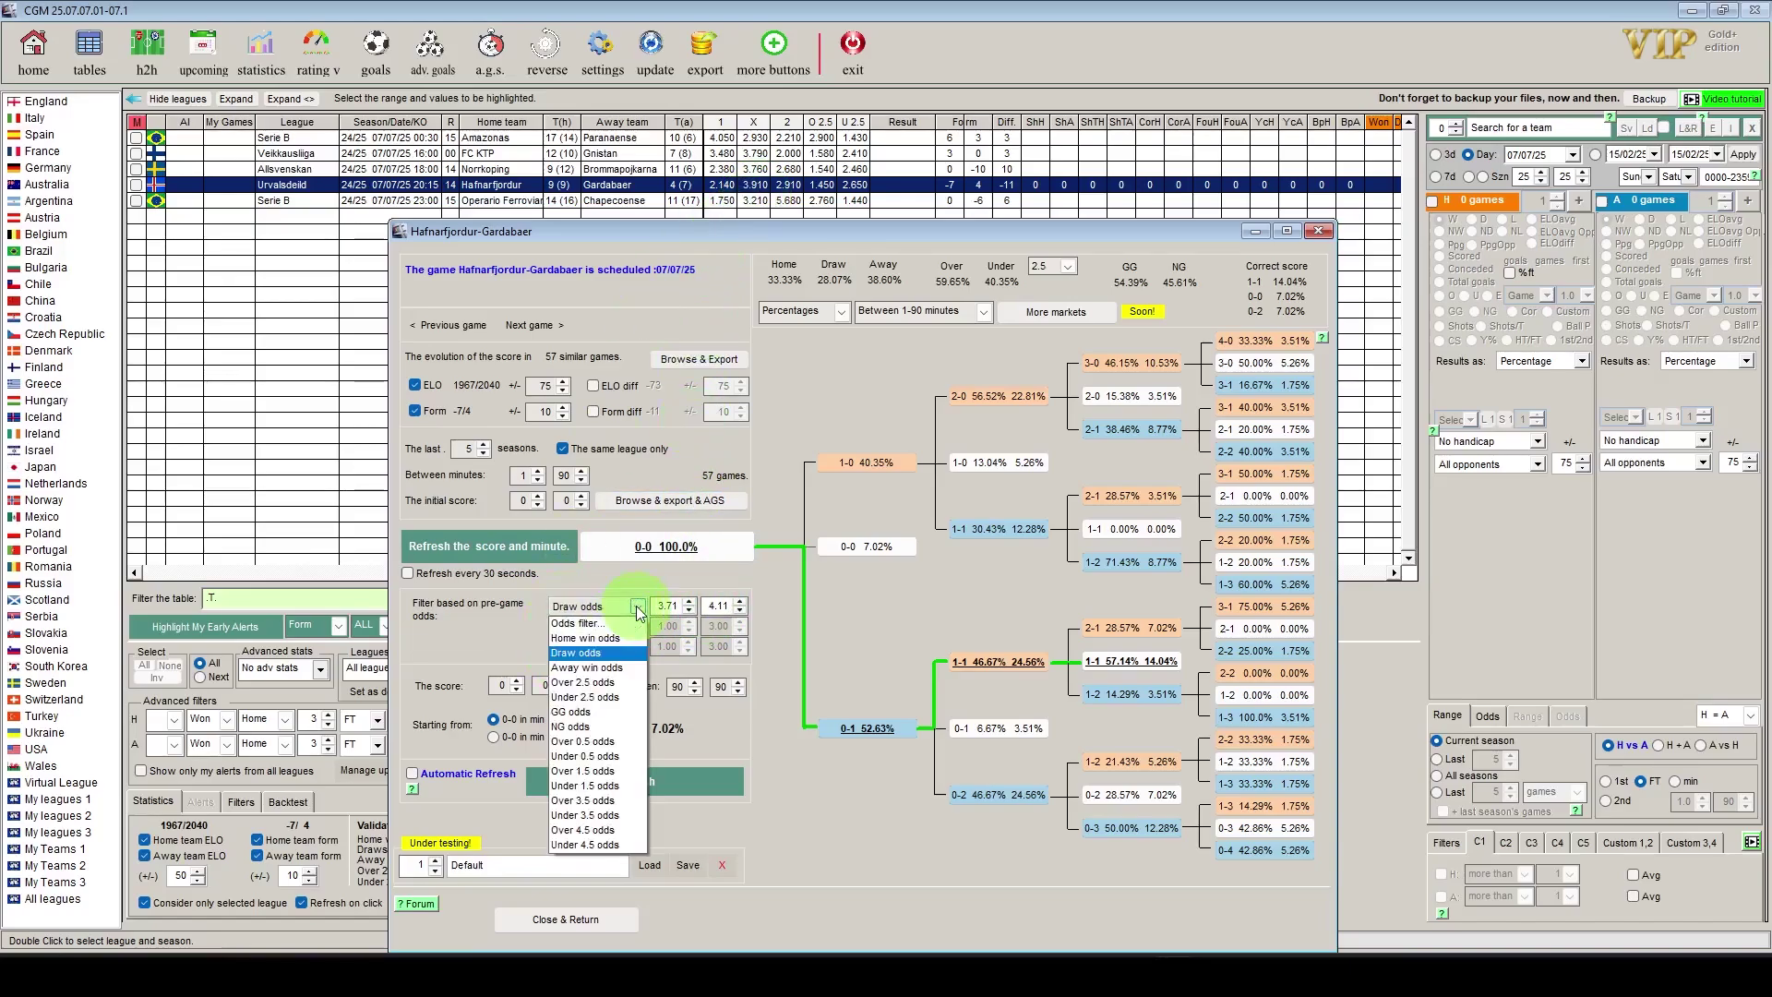
click(577, 622)
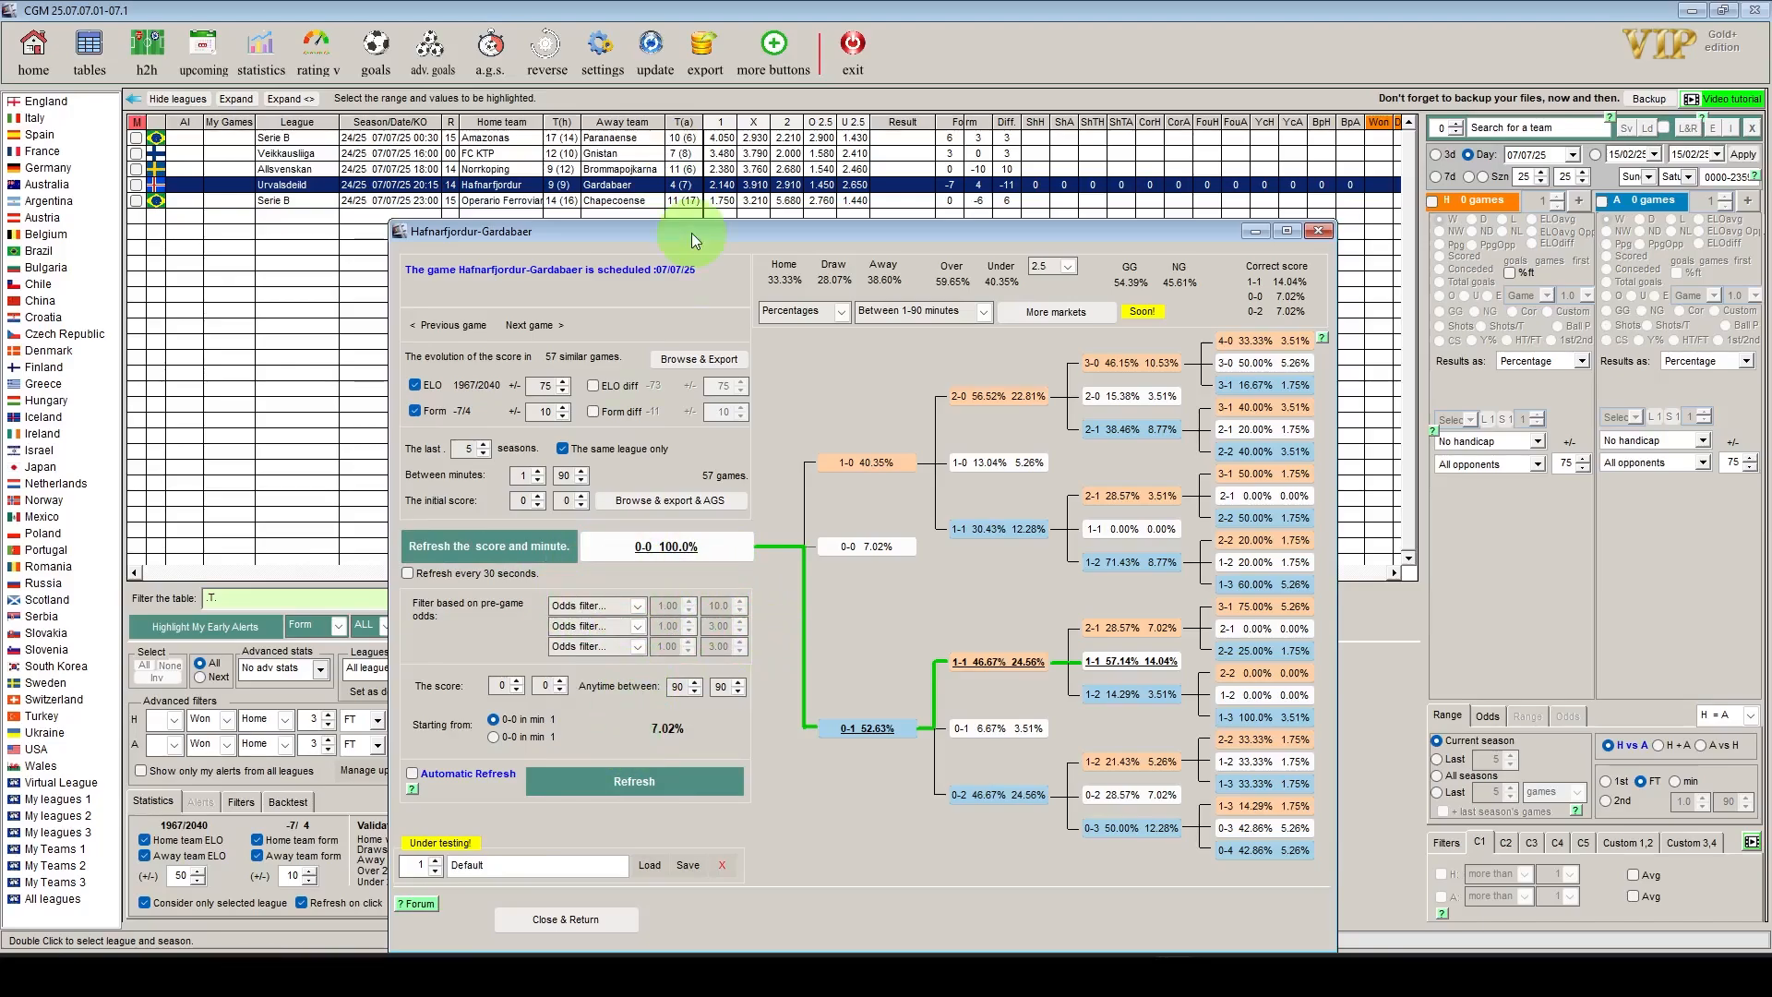
drag(692, 233, 665, 100)
click(677, 652)
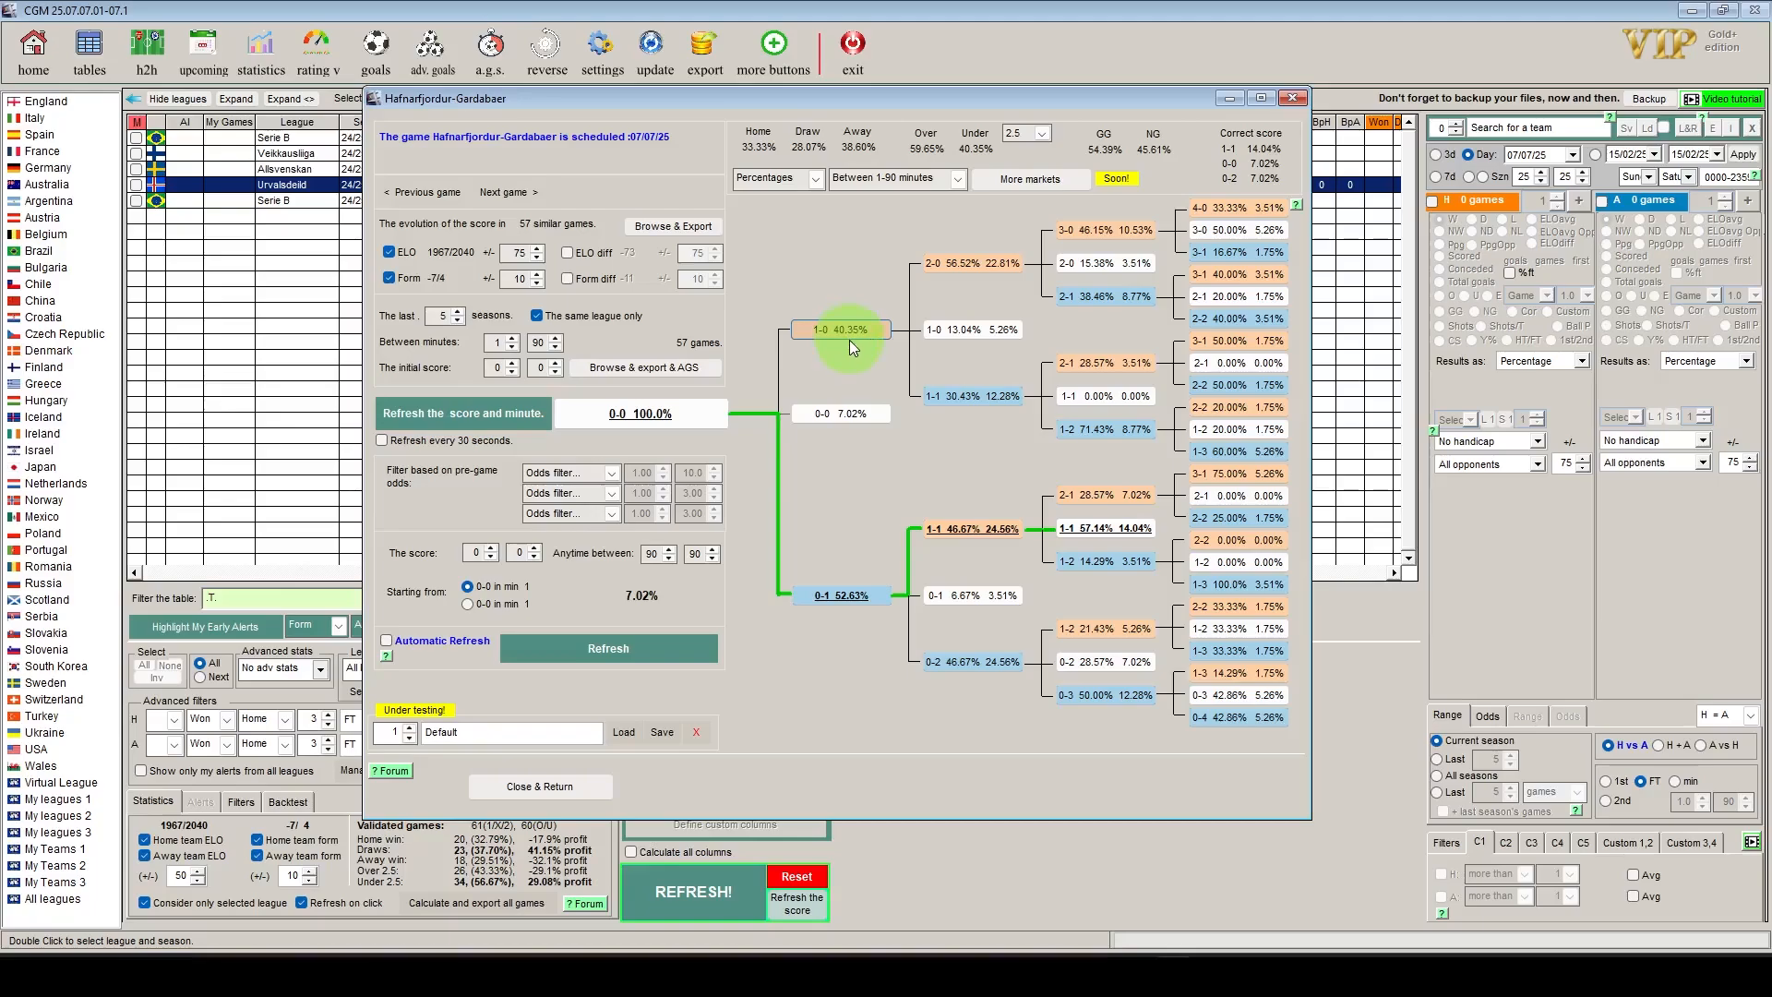
click(863, 597)
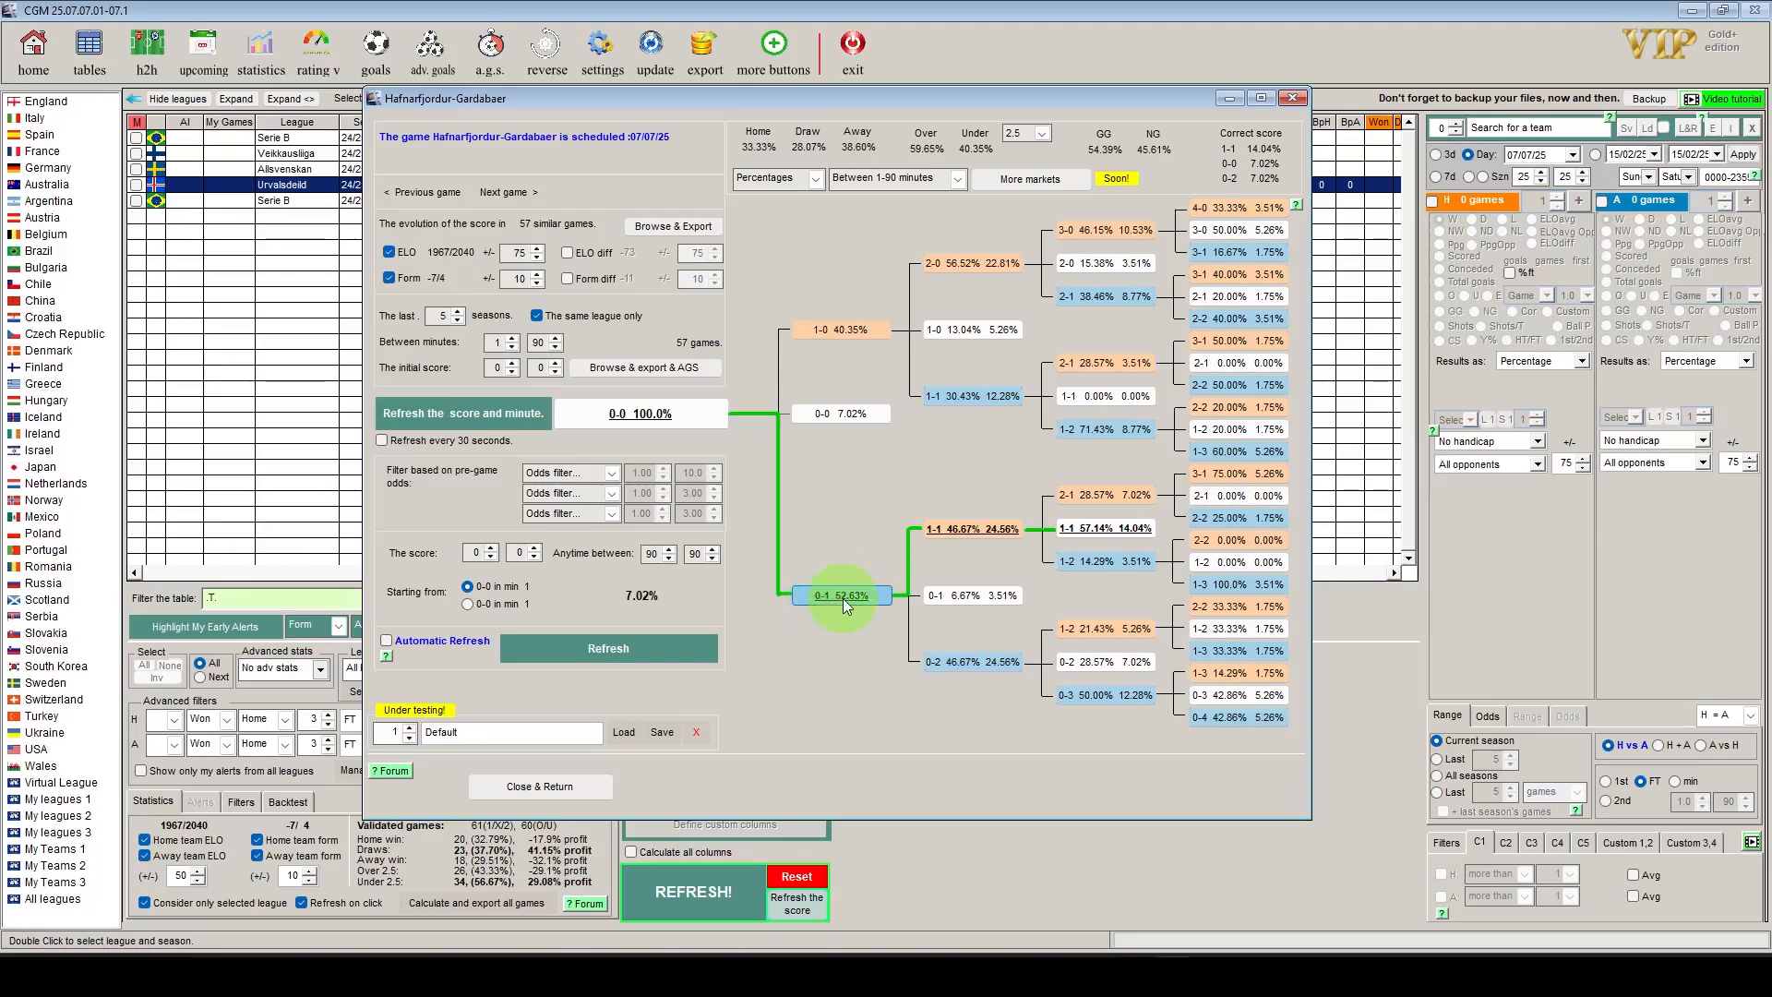
click(843, 598)
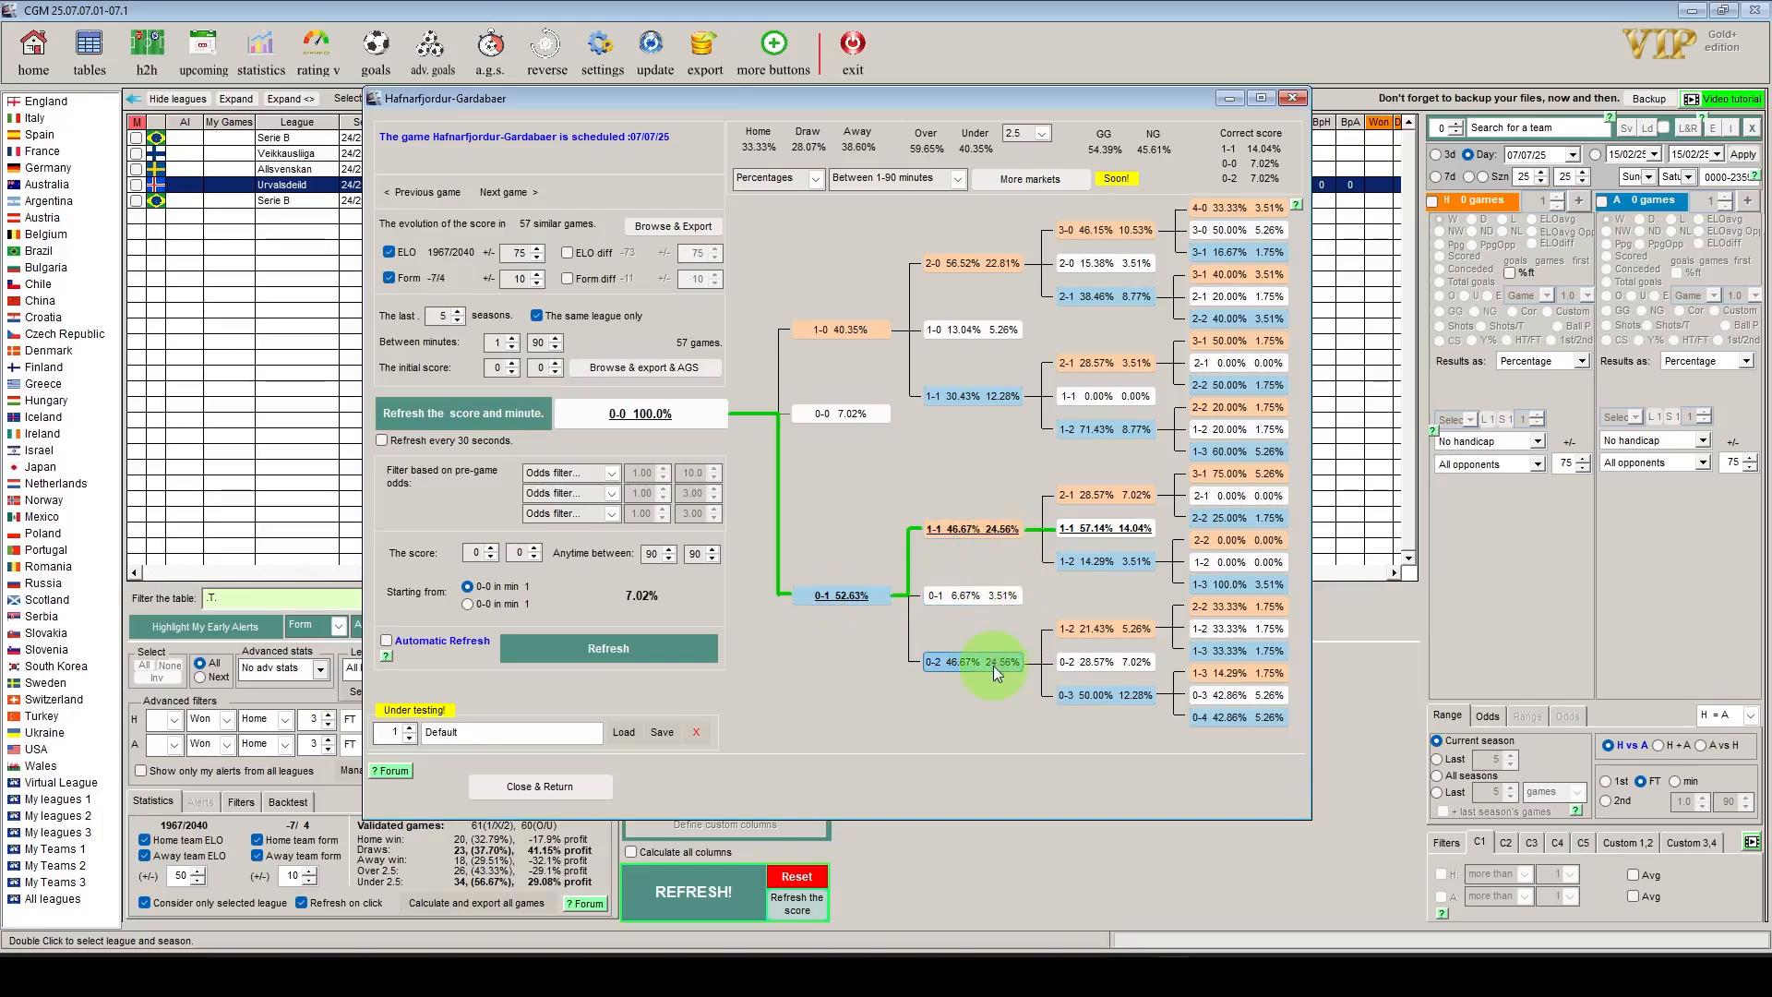
click(854, 599)
click(650, 414)
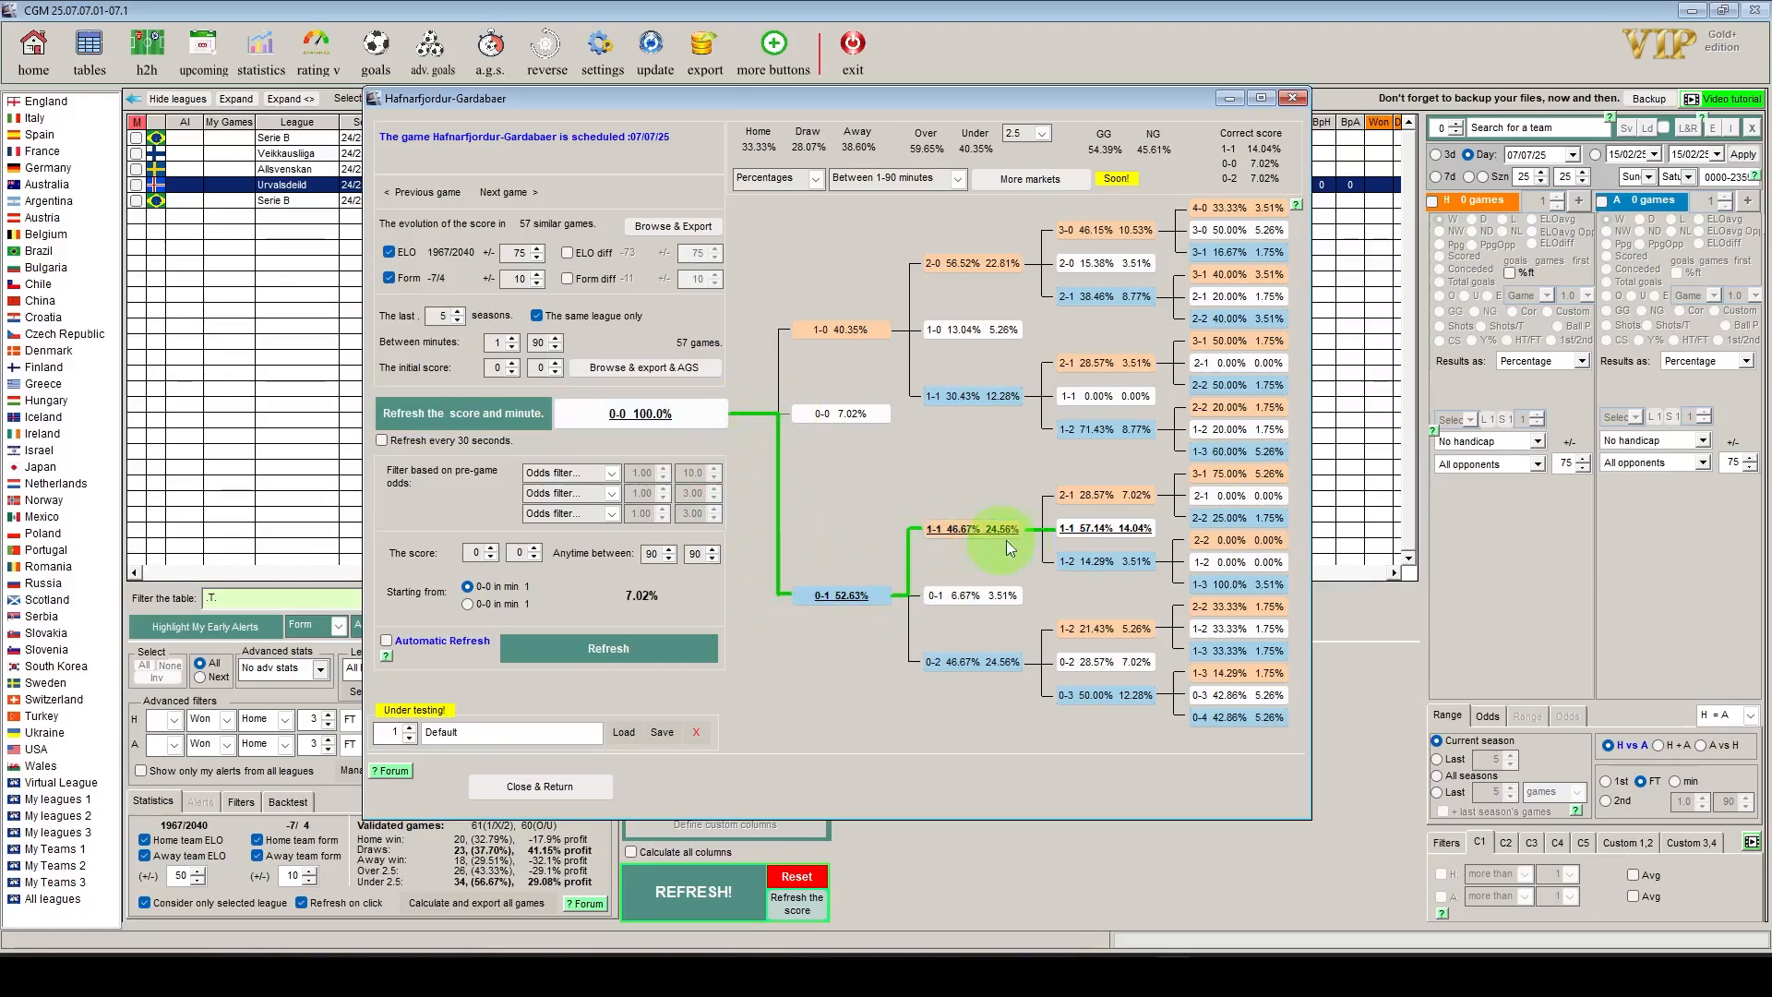
click(1079, 534)
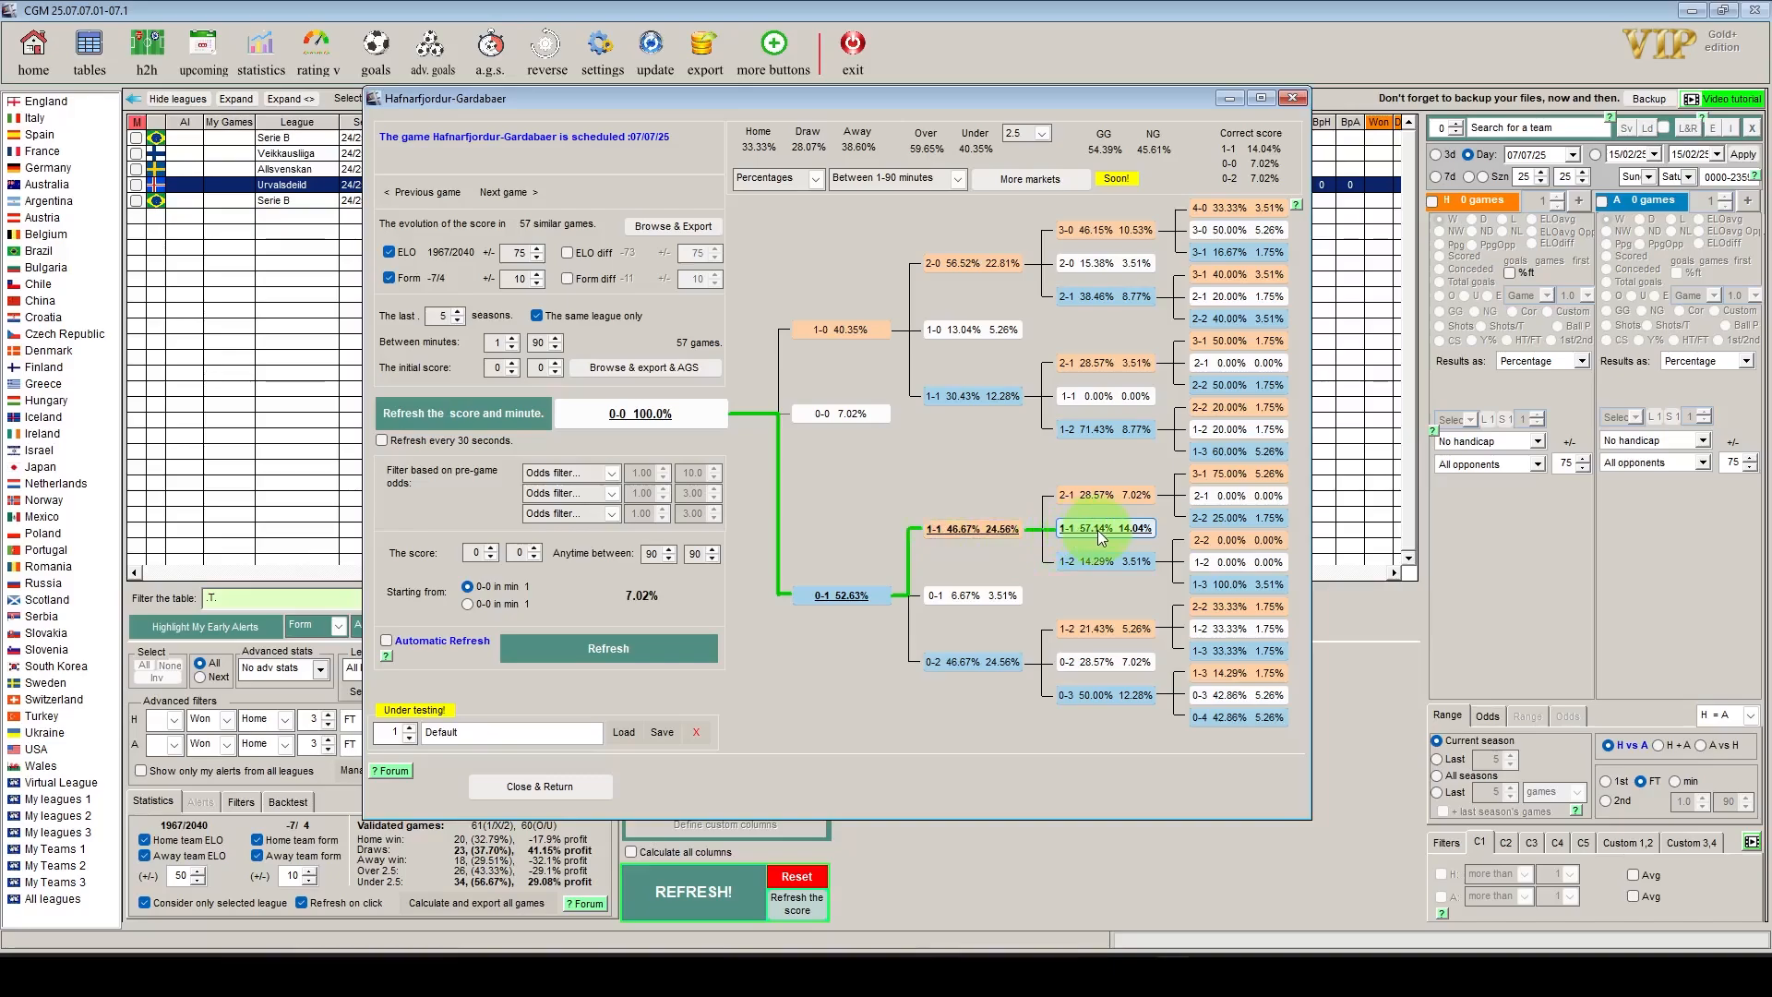
click(841, 593)
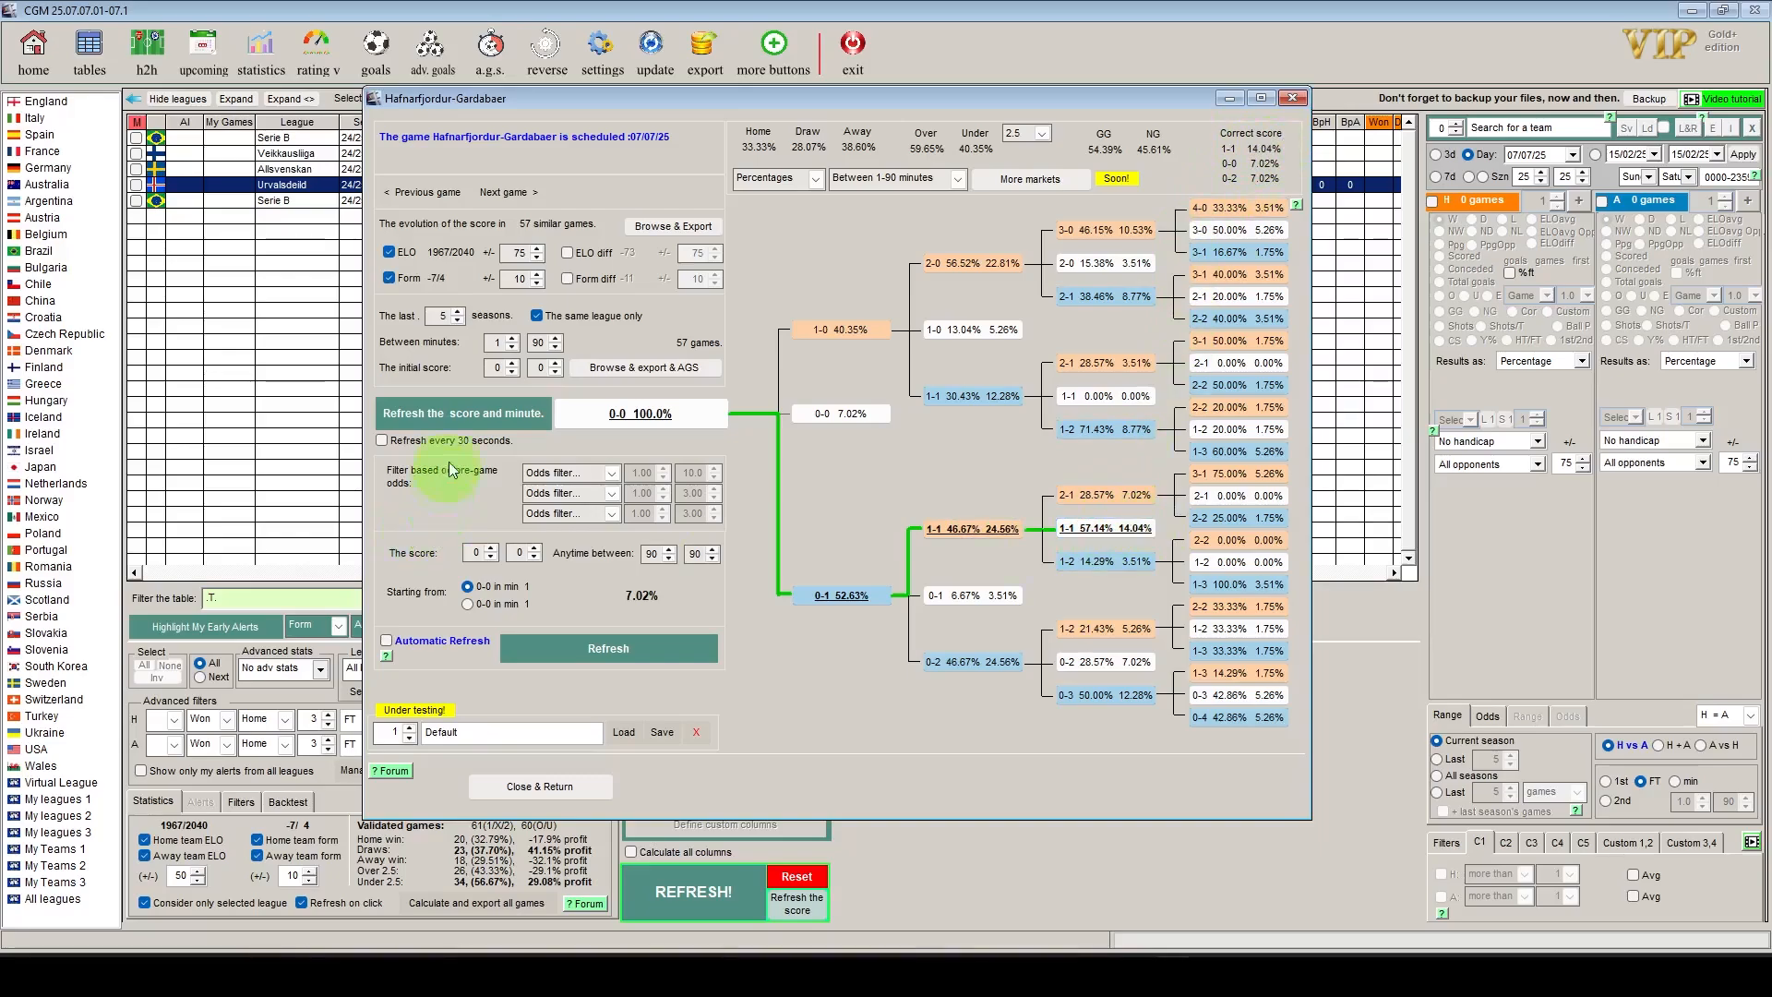
Recalculate the tree from 1-0 over minutes 15–45, giving 5 similar games
double_click(496, 341)
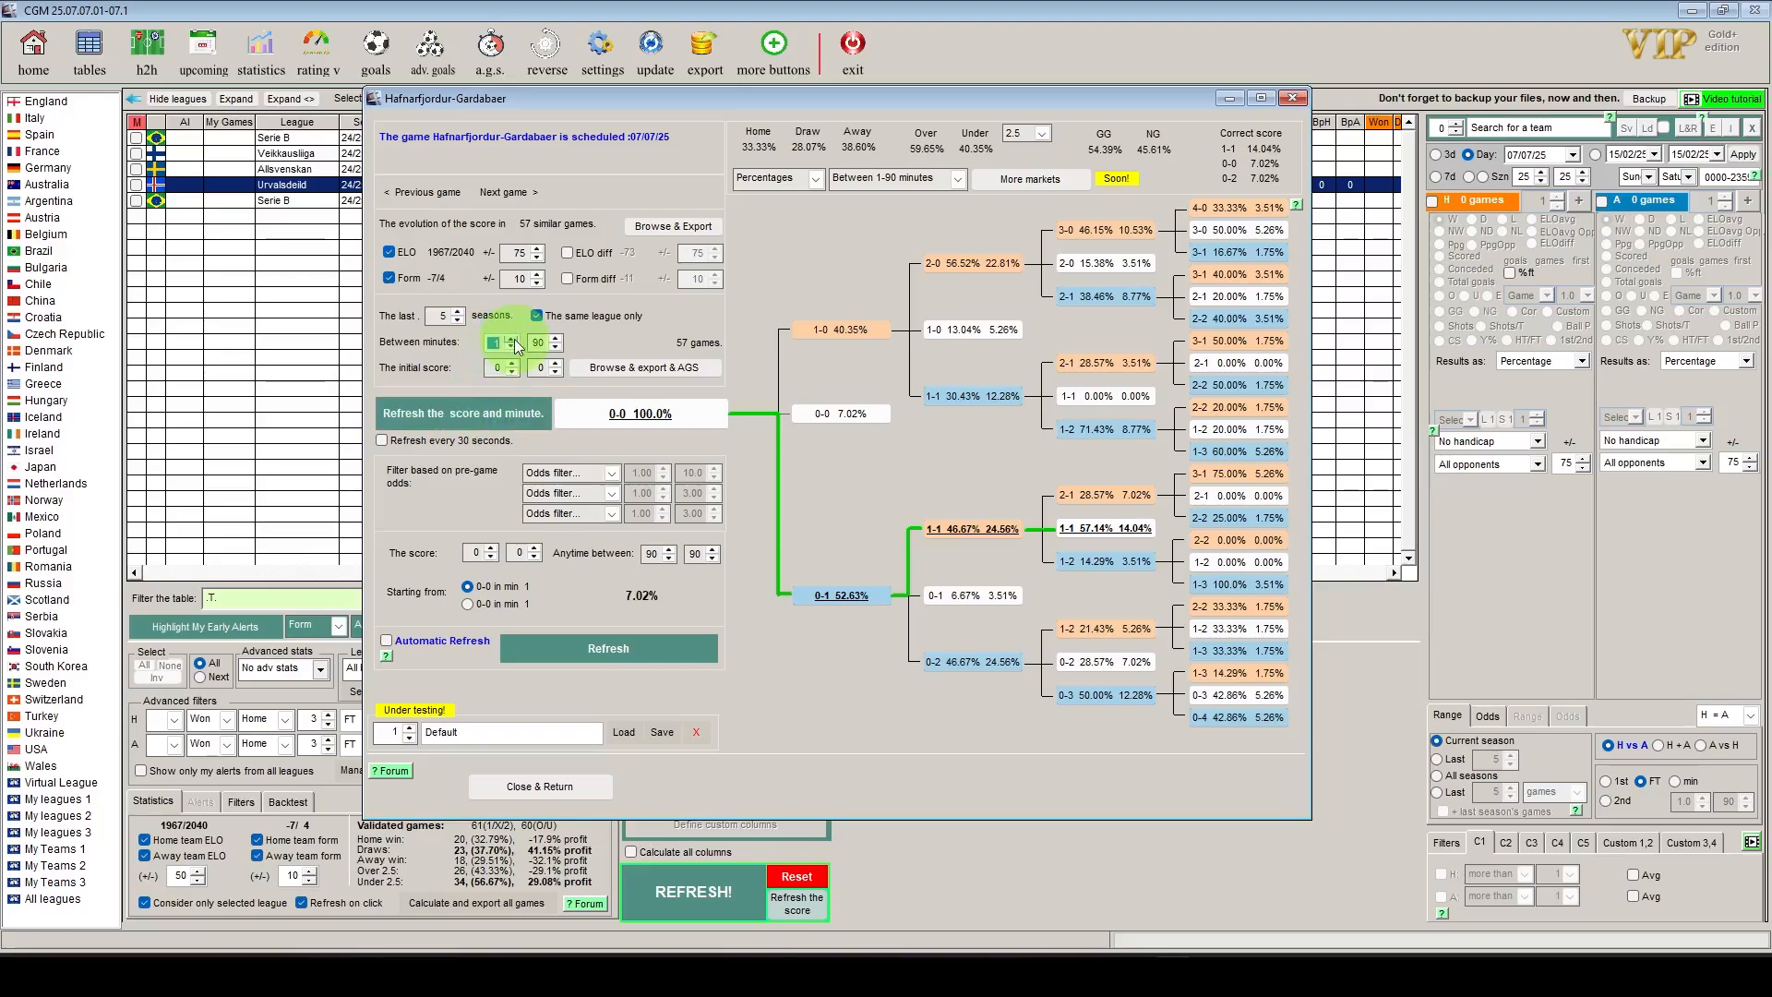
text(15)
click(464, 412)
text(45)
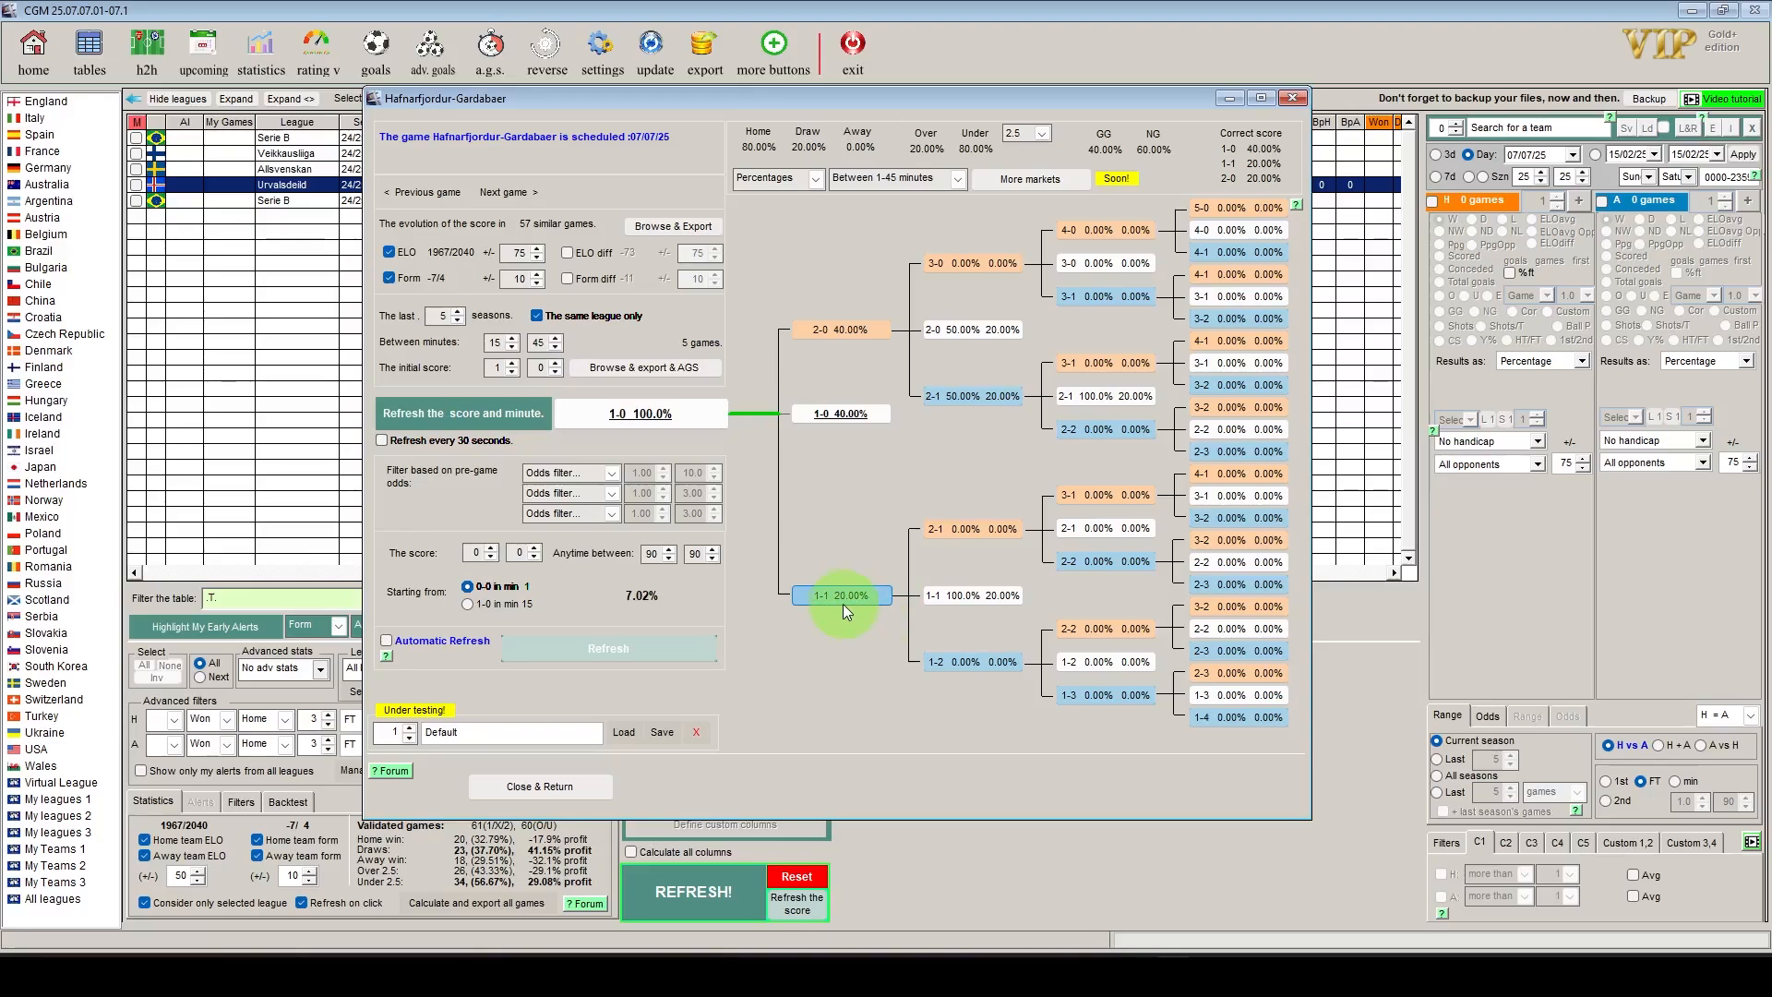
Review the five Urvalsdeild games behind the 1-0 tree, then follow the 2-0 and 2-1 branches
click(664, 366)
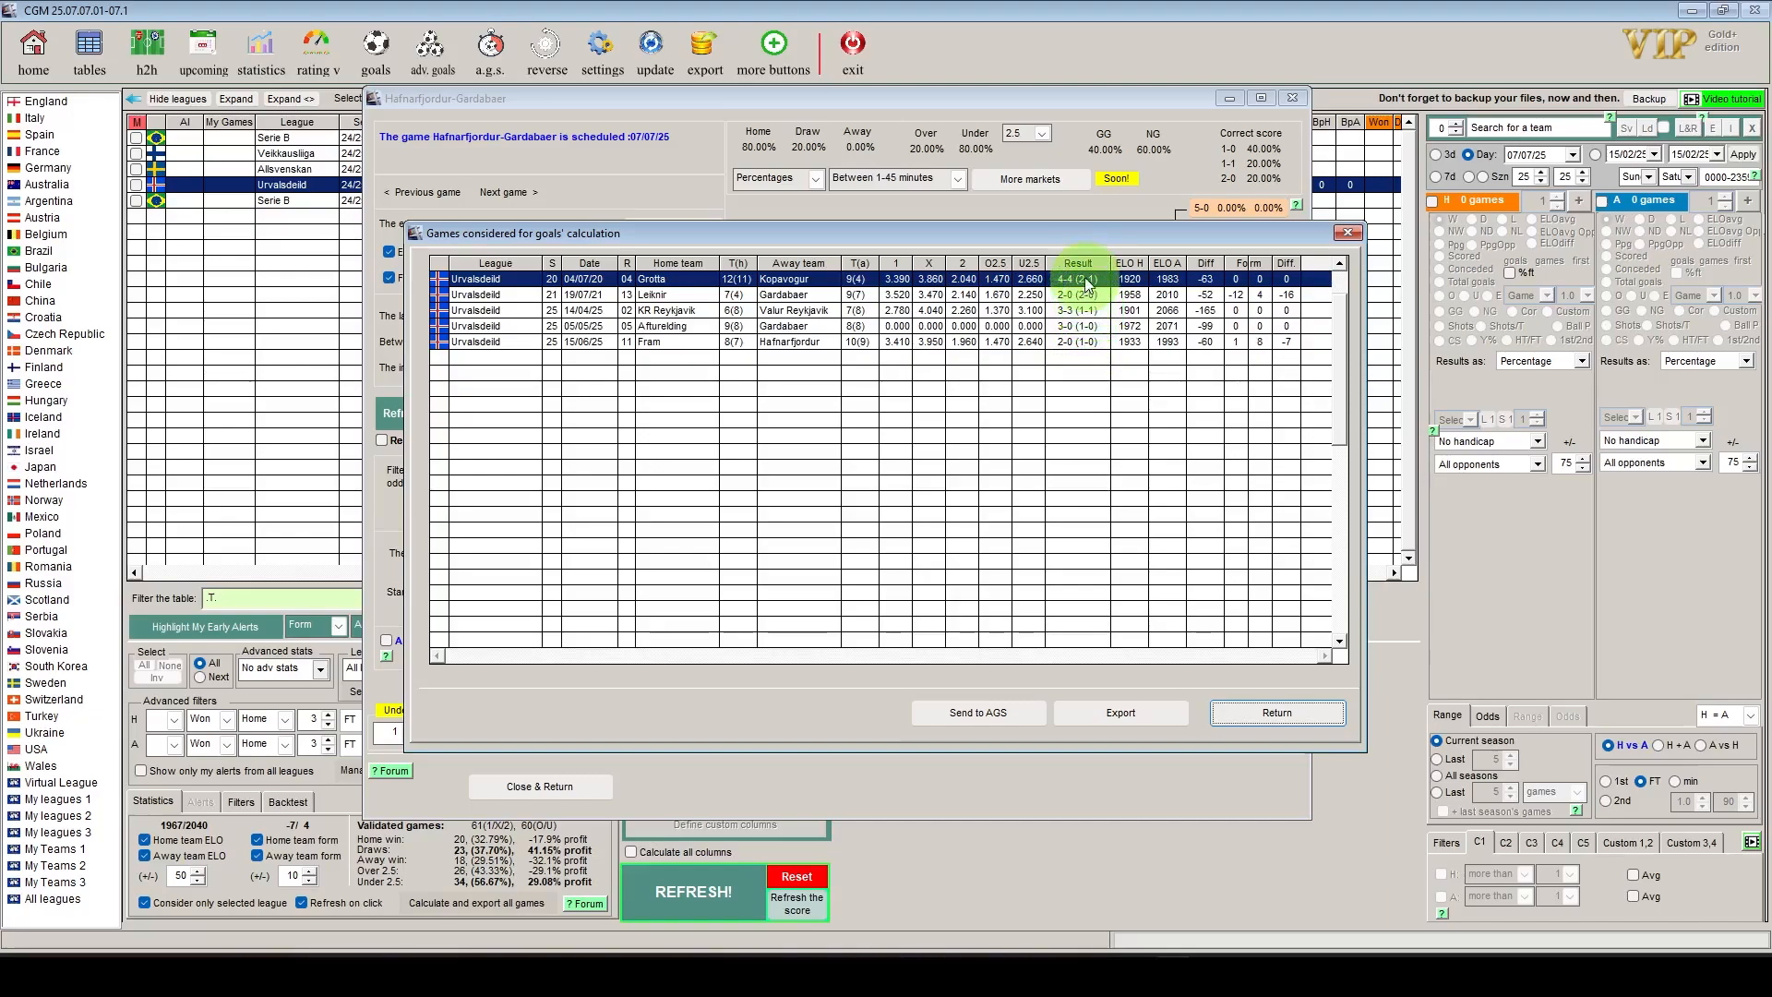
click(1273, 712)
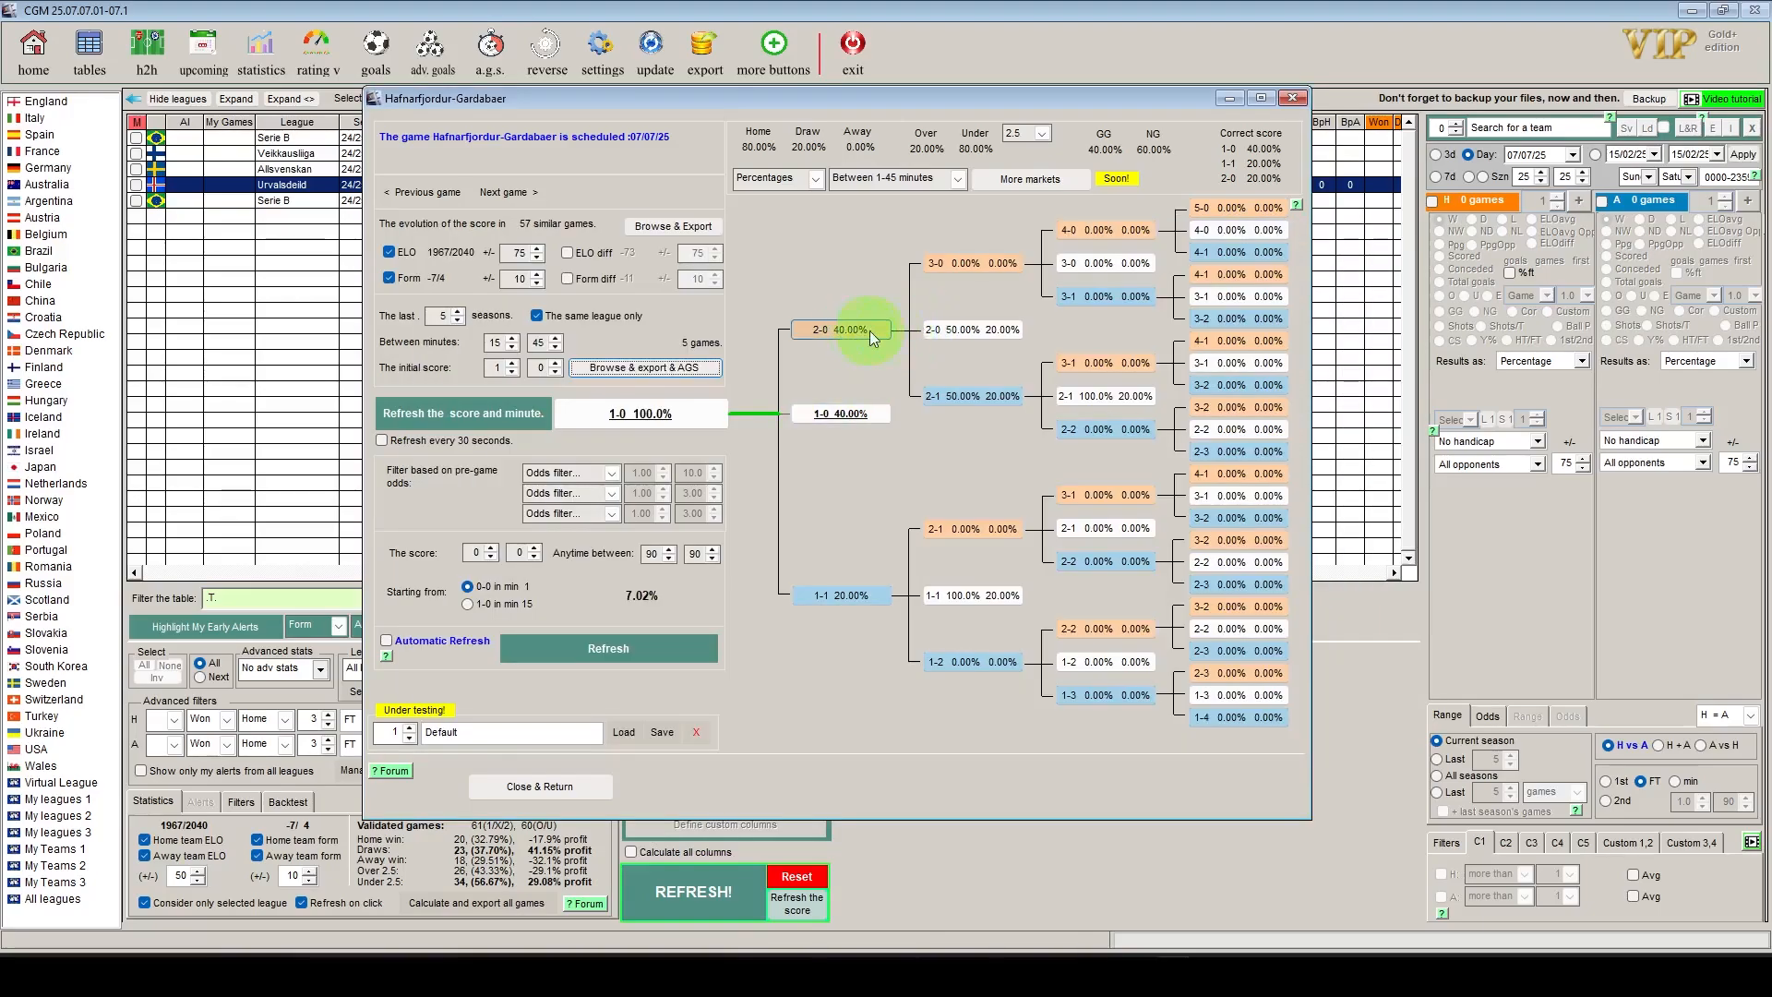
click(946, 331)
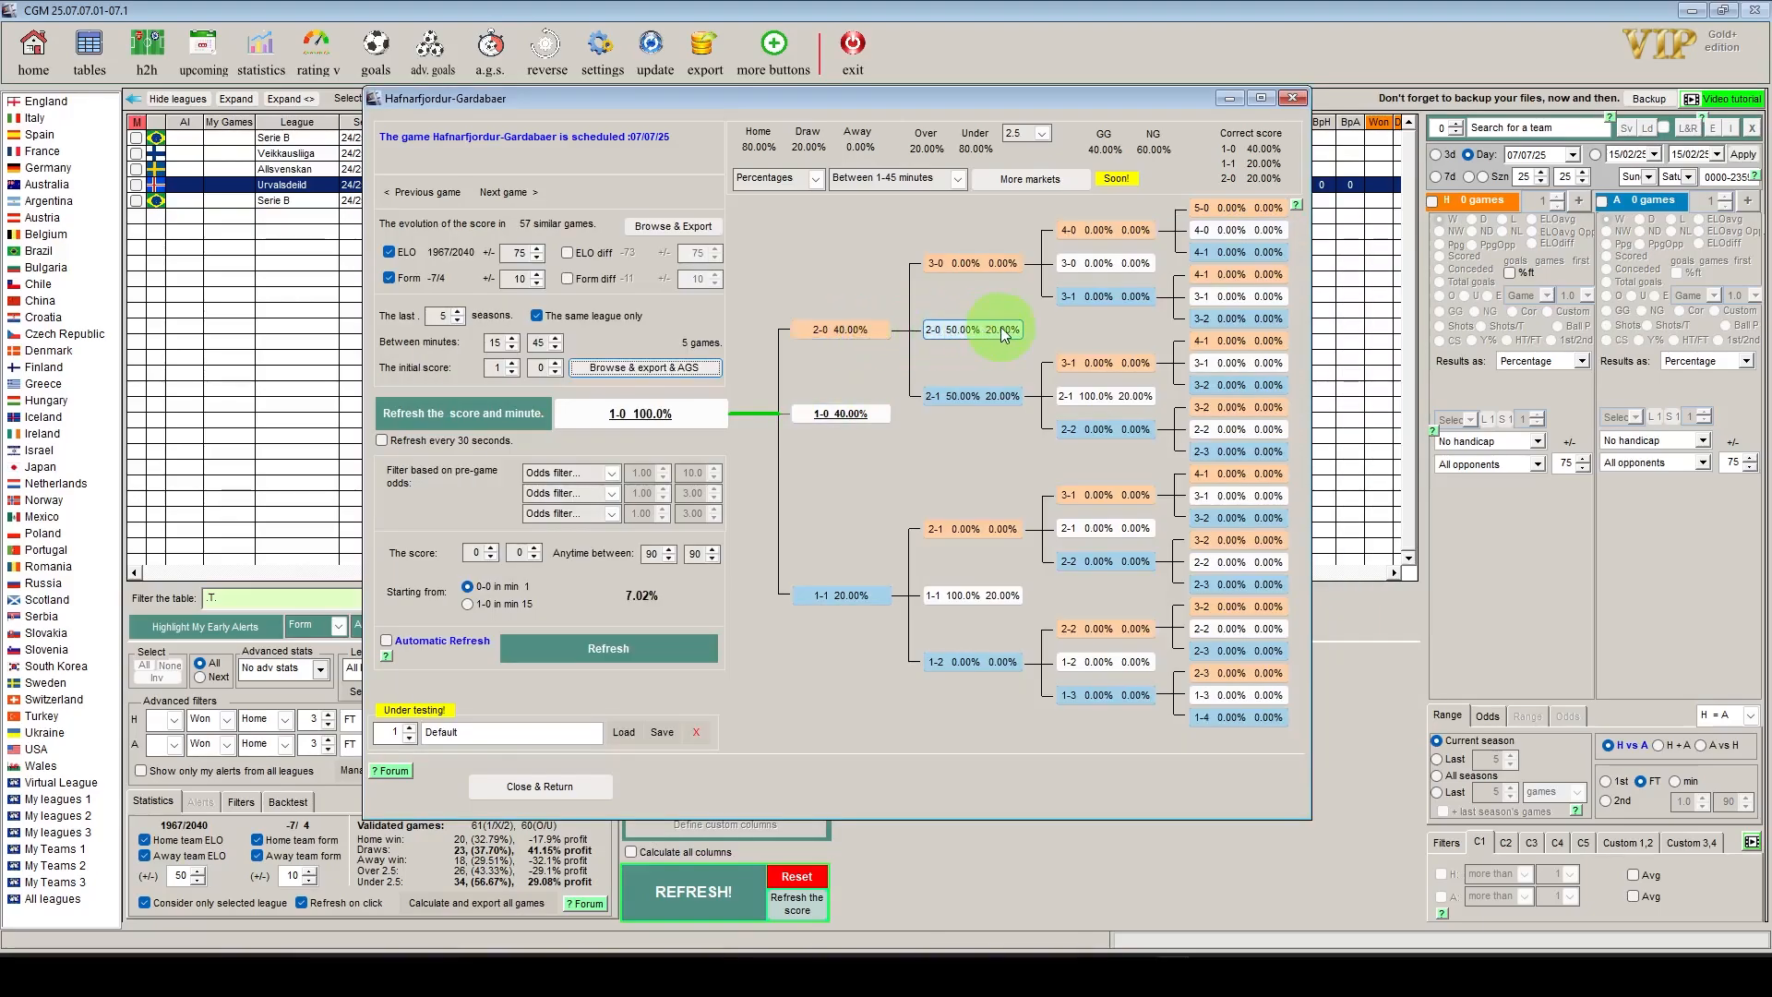
click(957, 397)
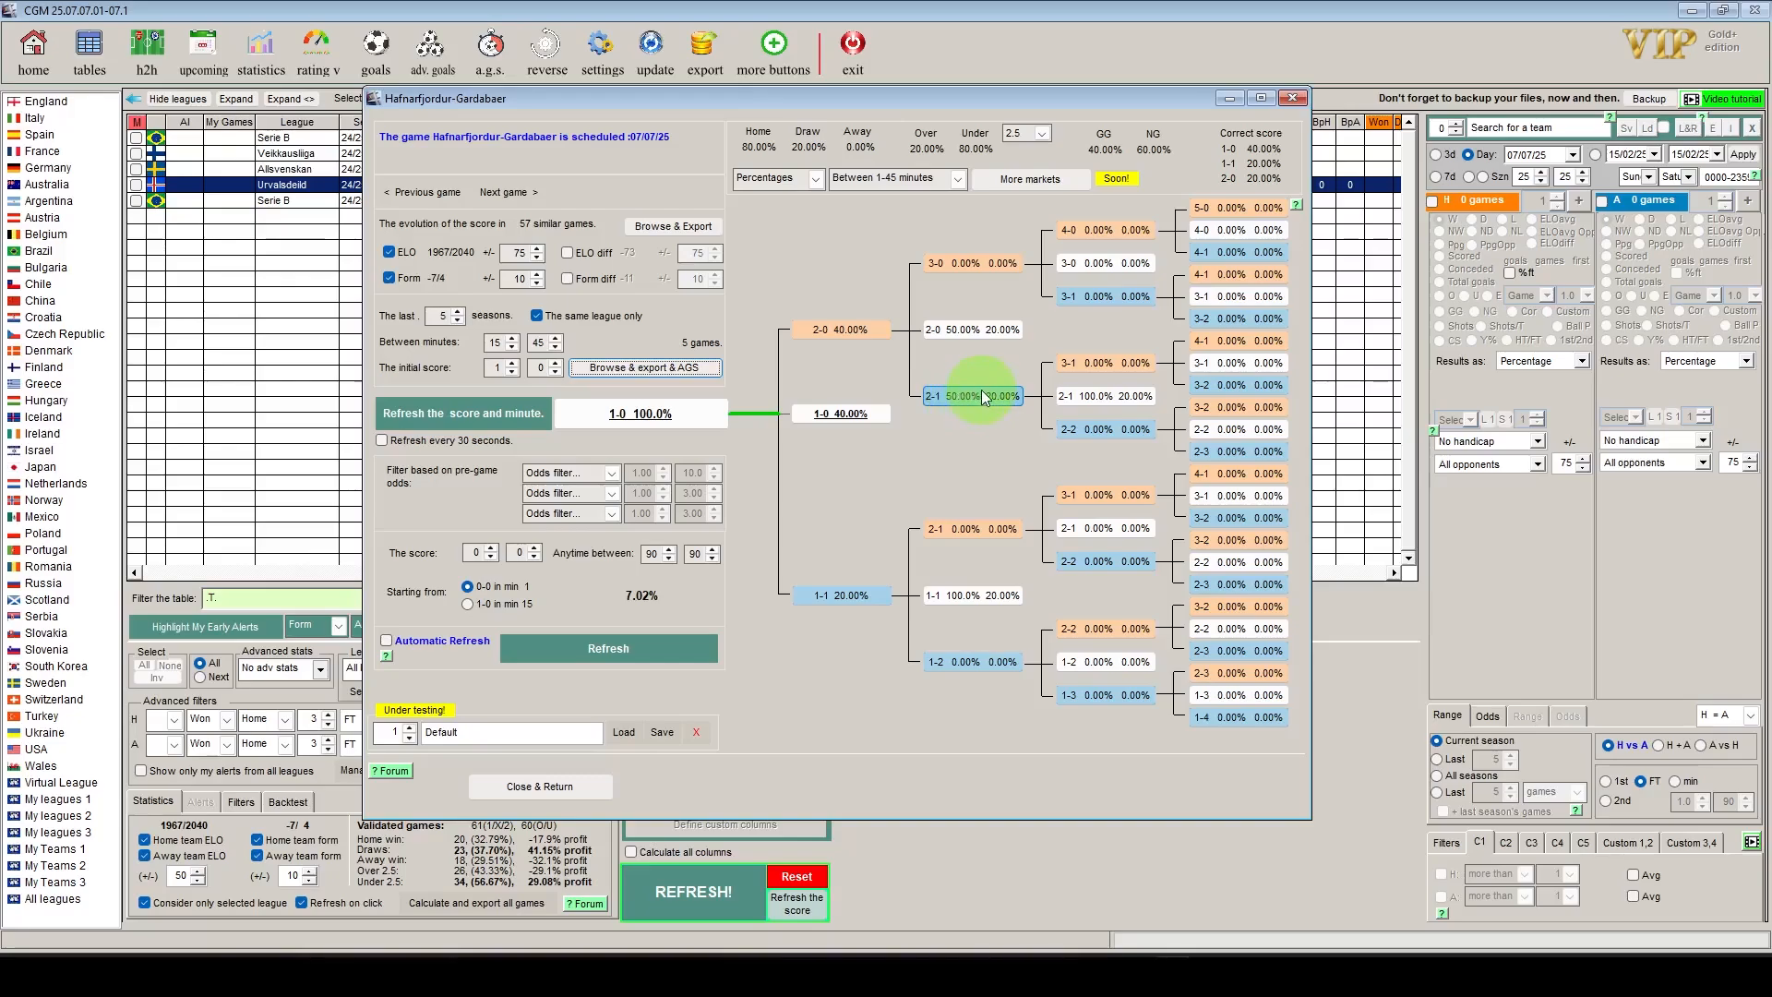
List the games behind the 2-0 outcome and move the list down to reveal the tree
click(644, 367)
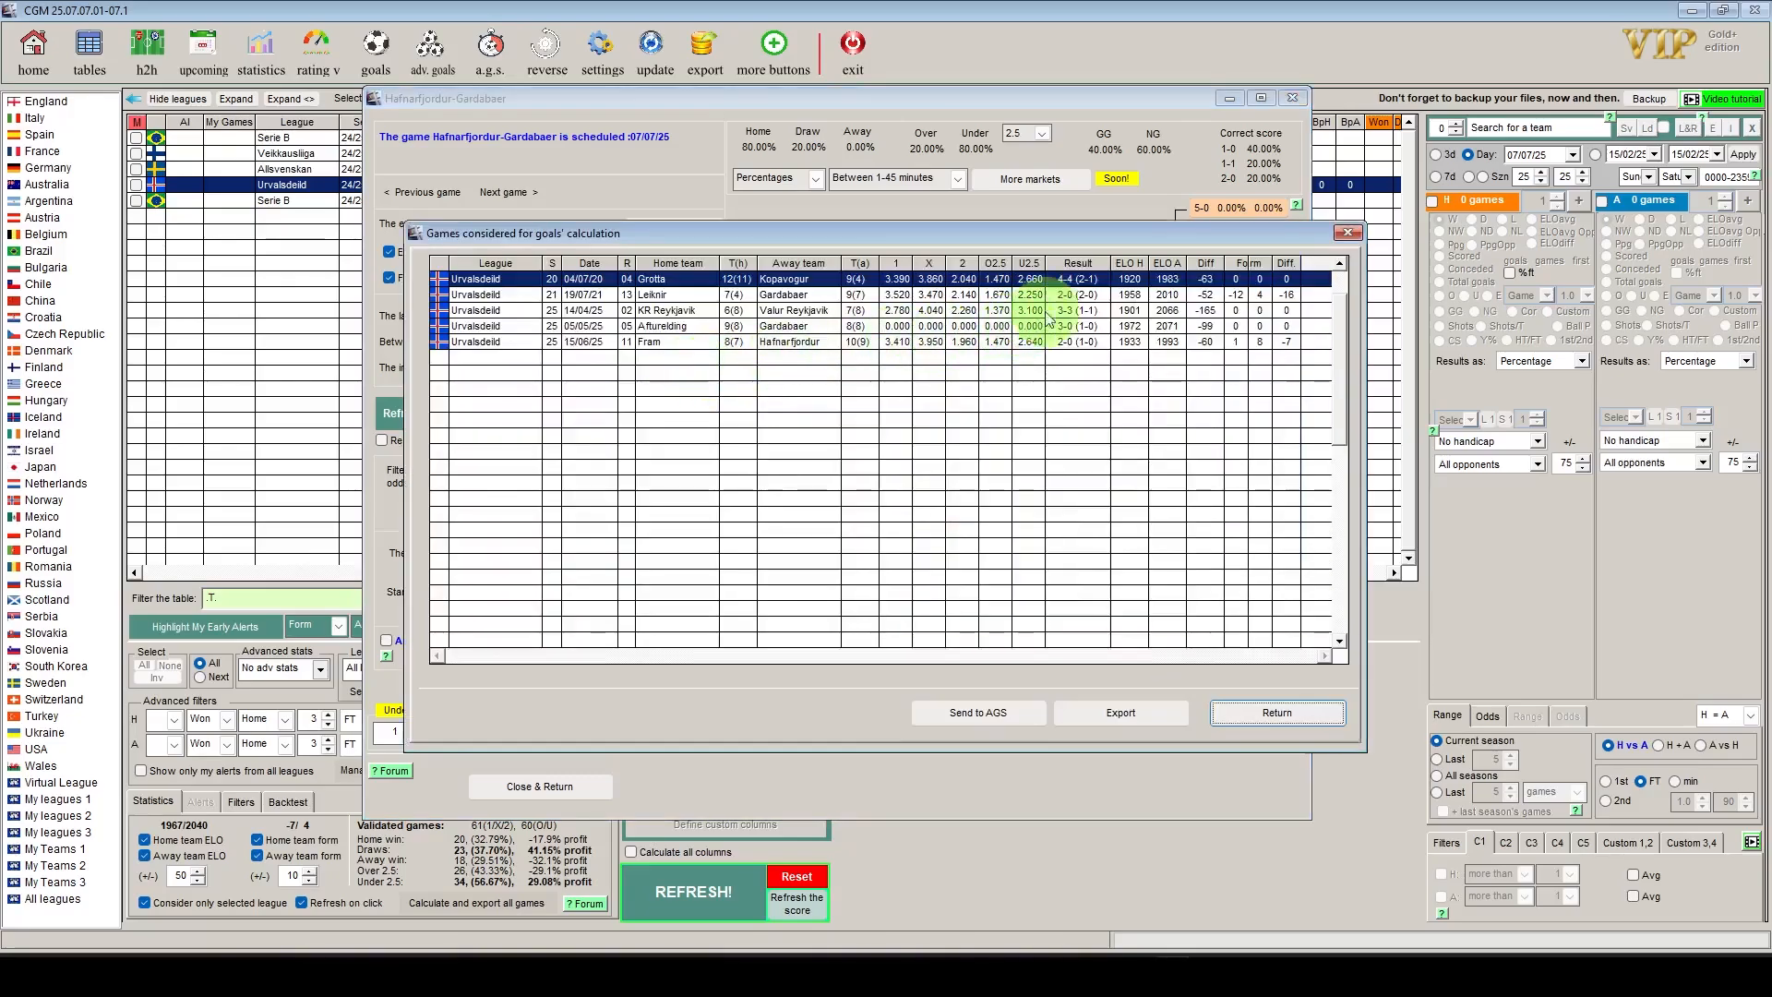
click(1350, 231)
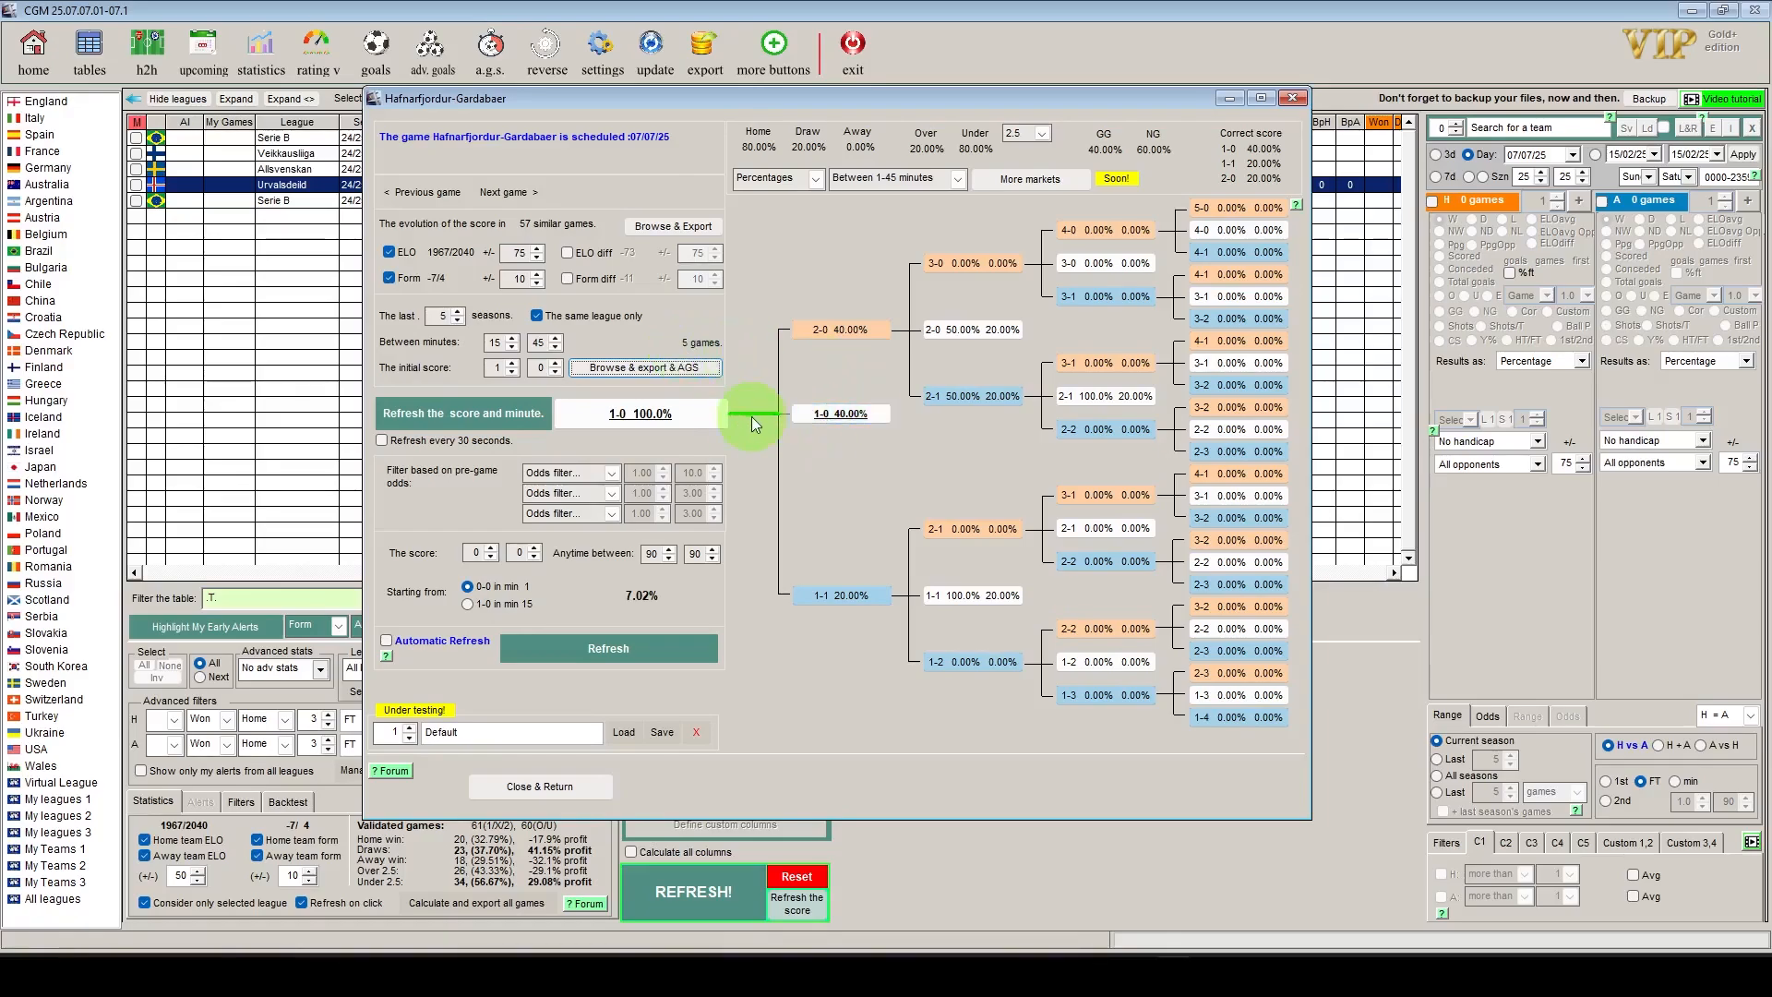
click(855, 325)
drag(845, 482, 840, 465)
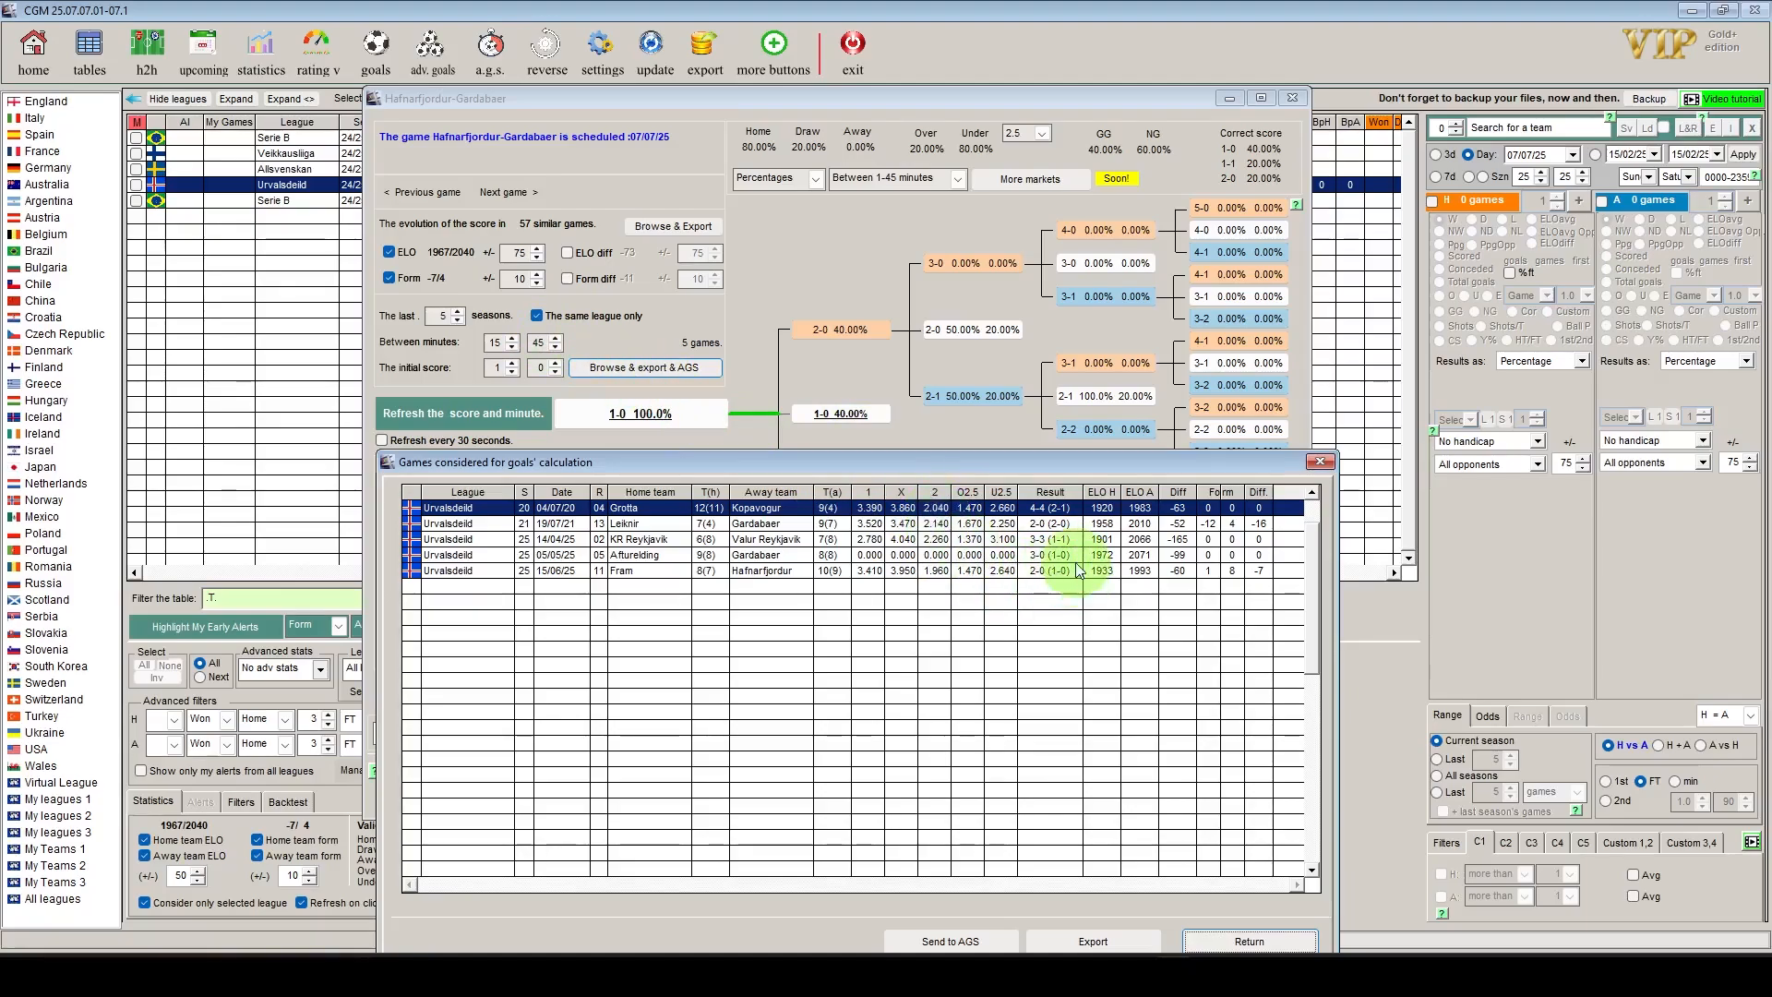
drag(911, 461, 911, 633)
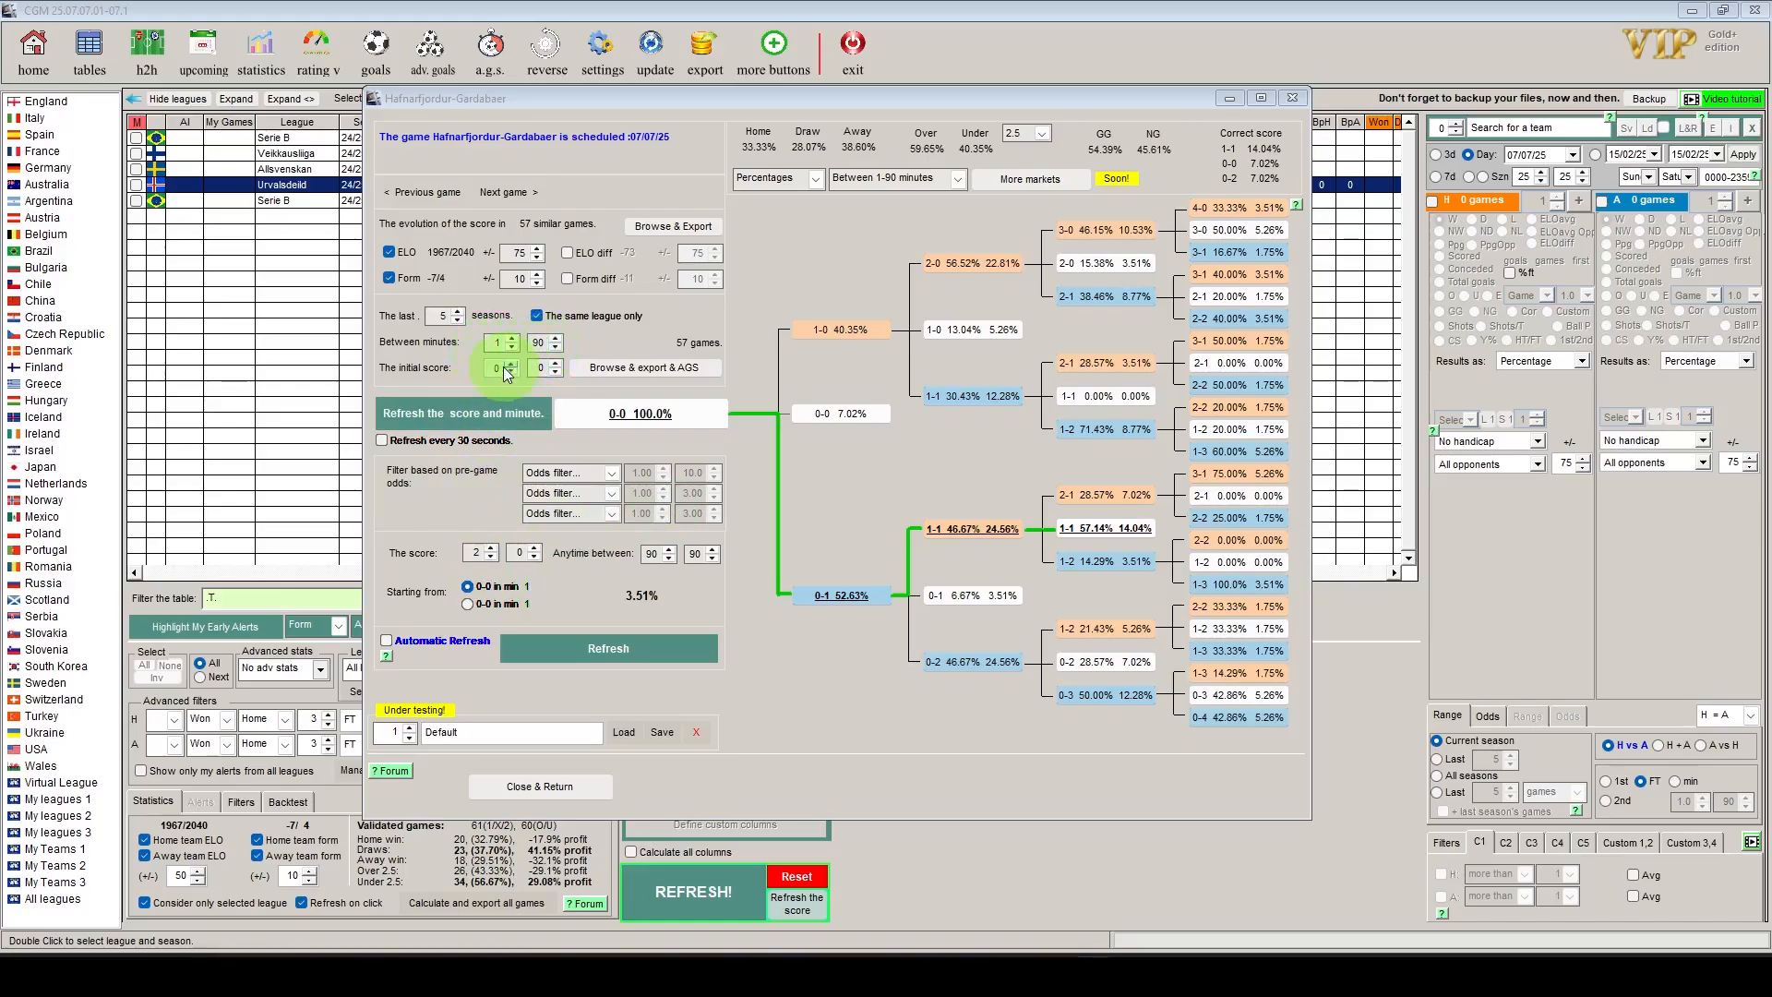
Recalculate the tree from 0-0 over minutes 1–45, giving 17.54% for a 0-1 half-time
click(510, 409)
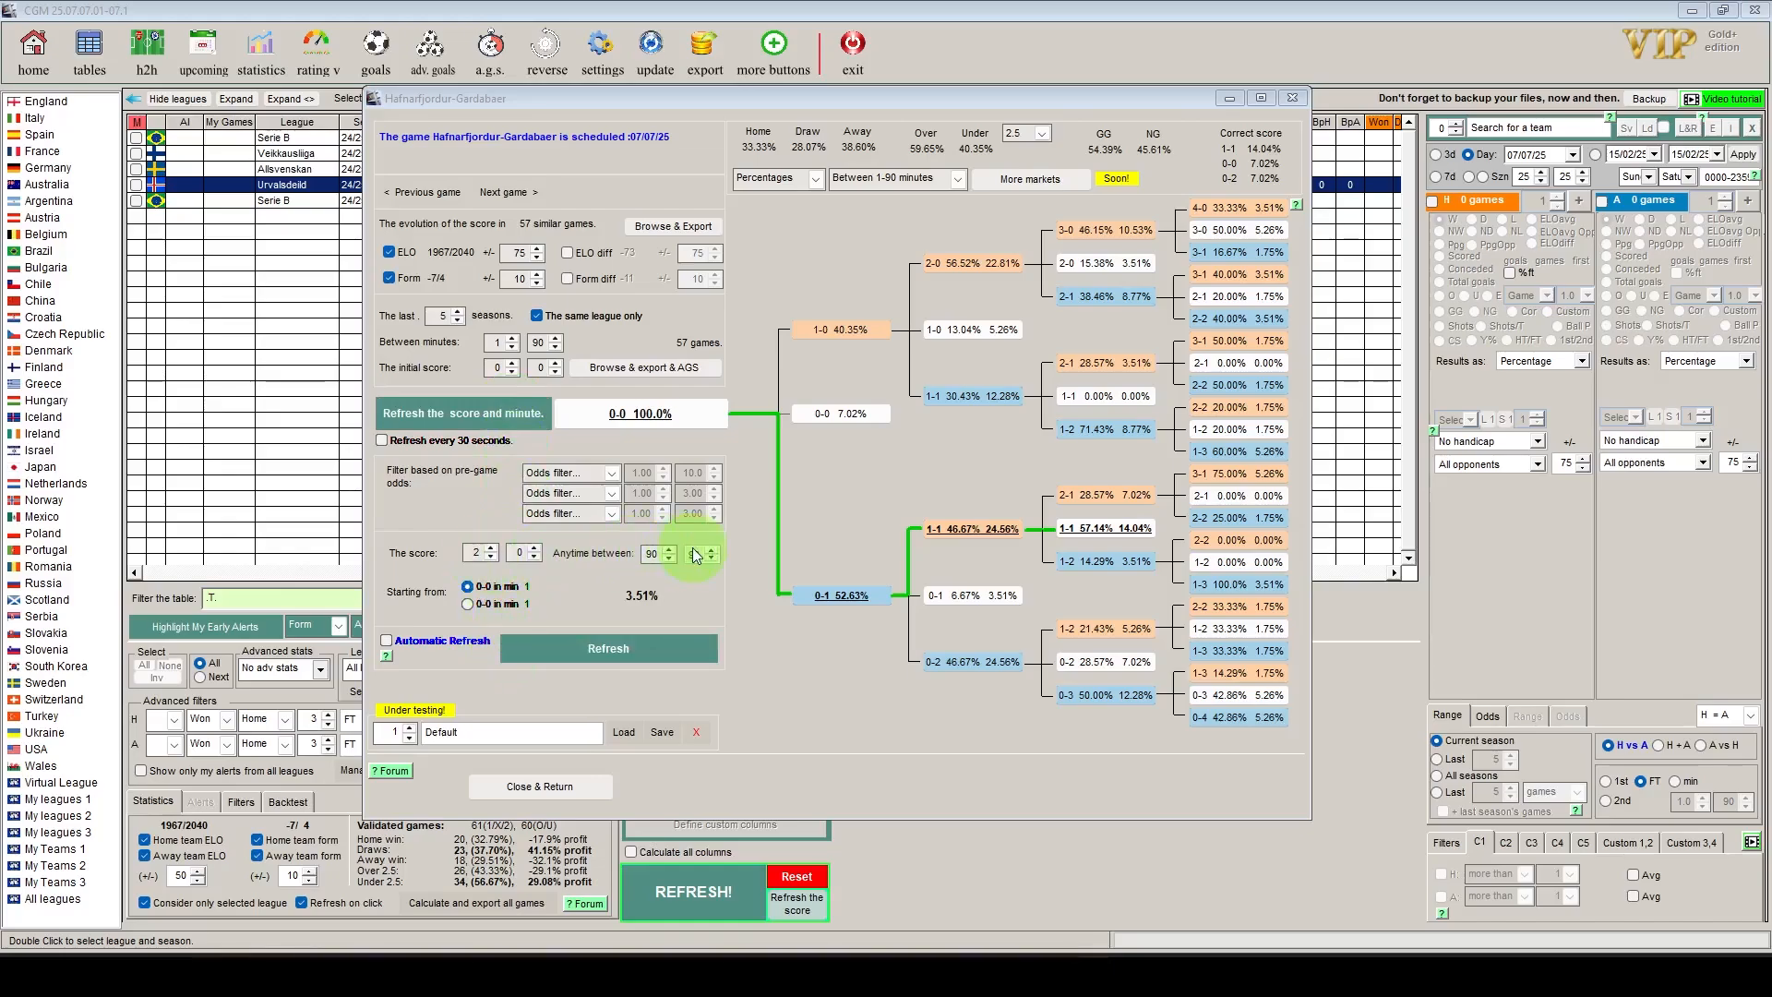
click(616, 650)
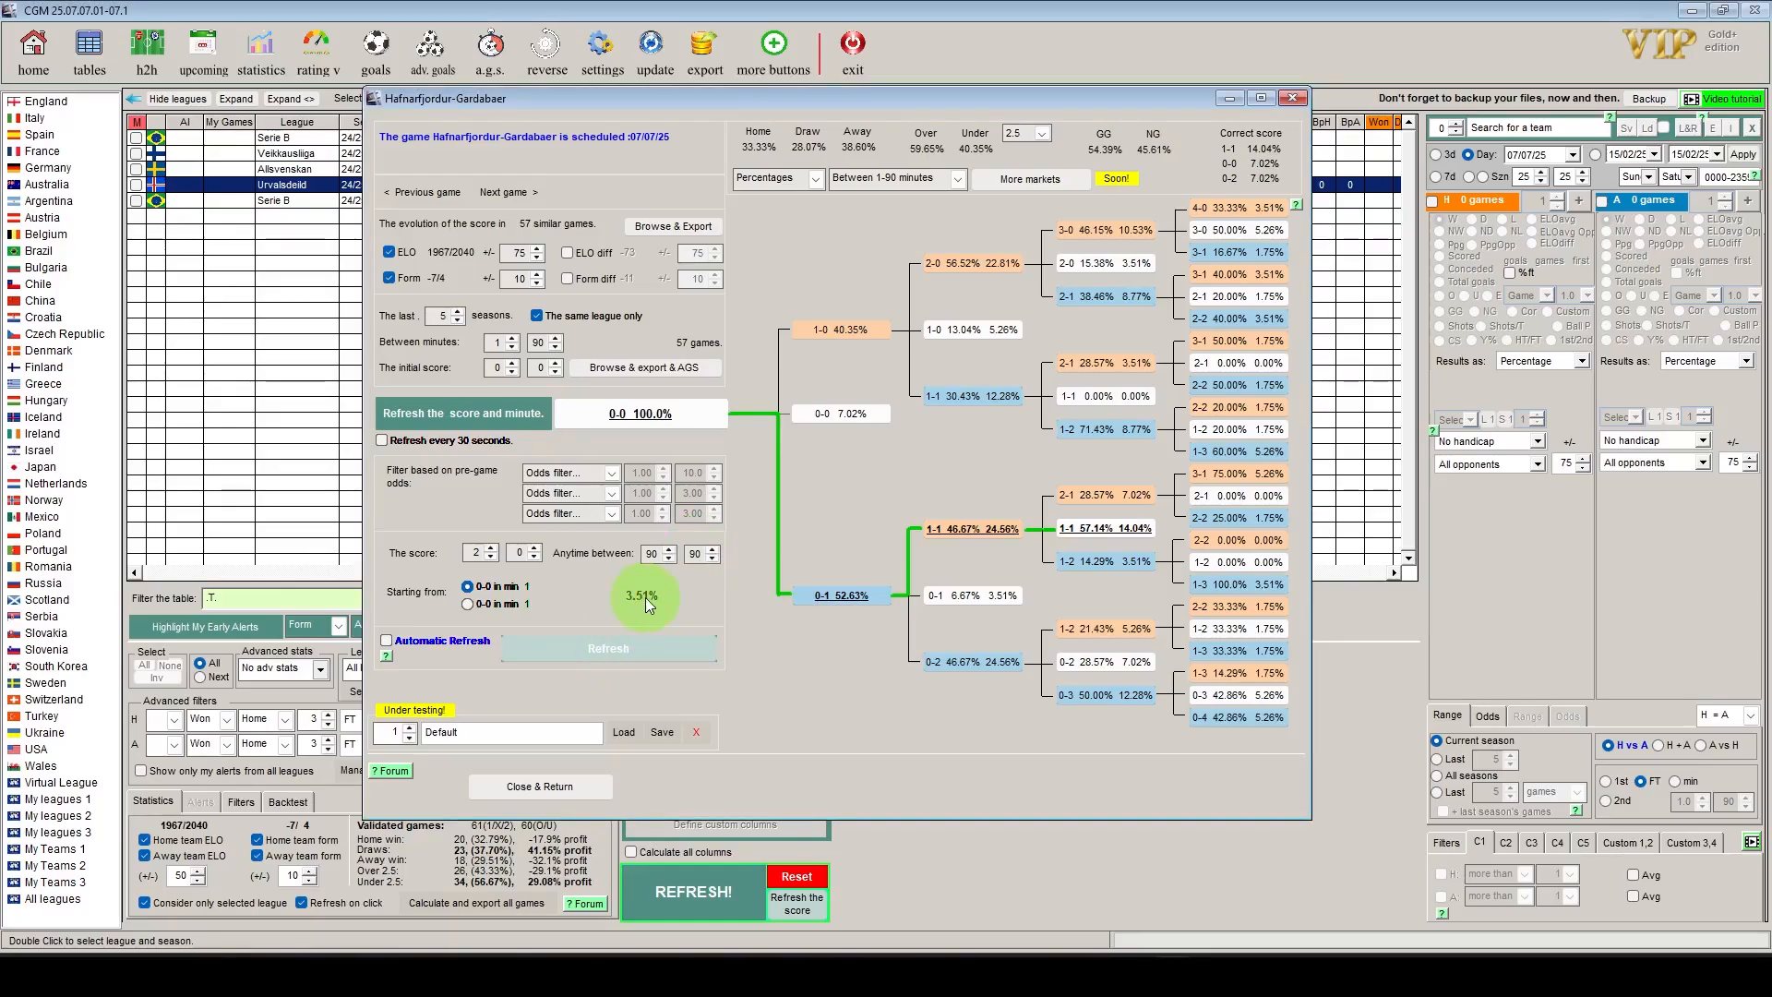
click(1136, 264)
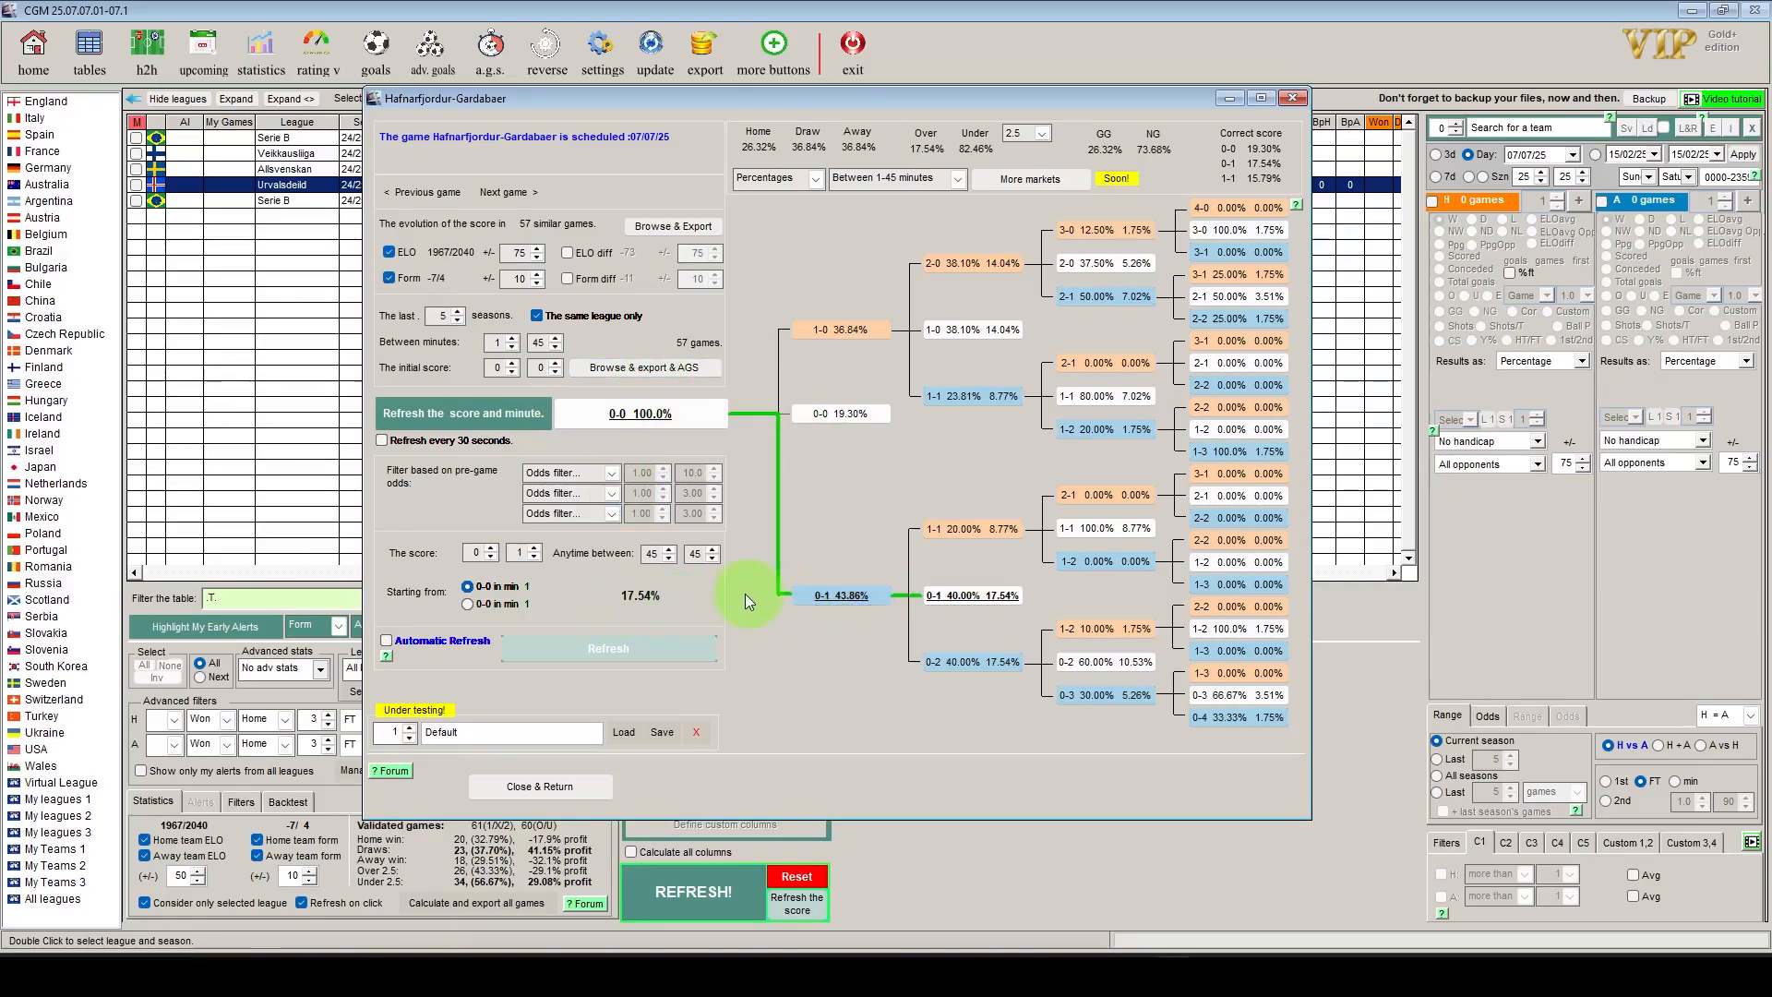
text(1)
Check the 1-1 chance, then restore minutes 1–90 for the 0-0 → 0-1 → 1-1 path at 14.04%
click(589, 653)
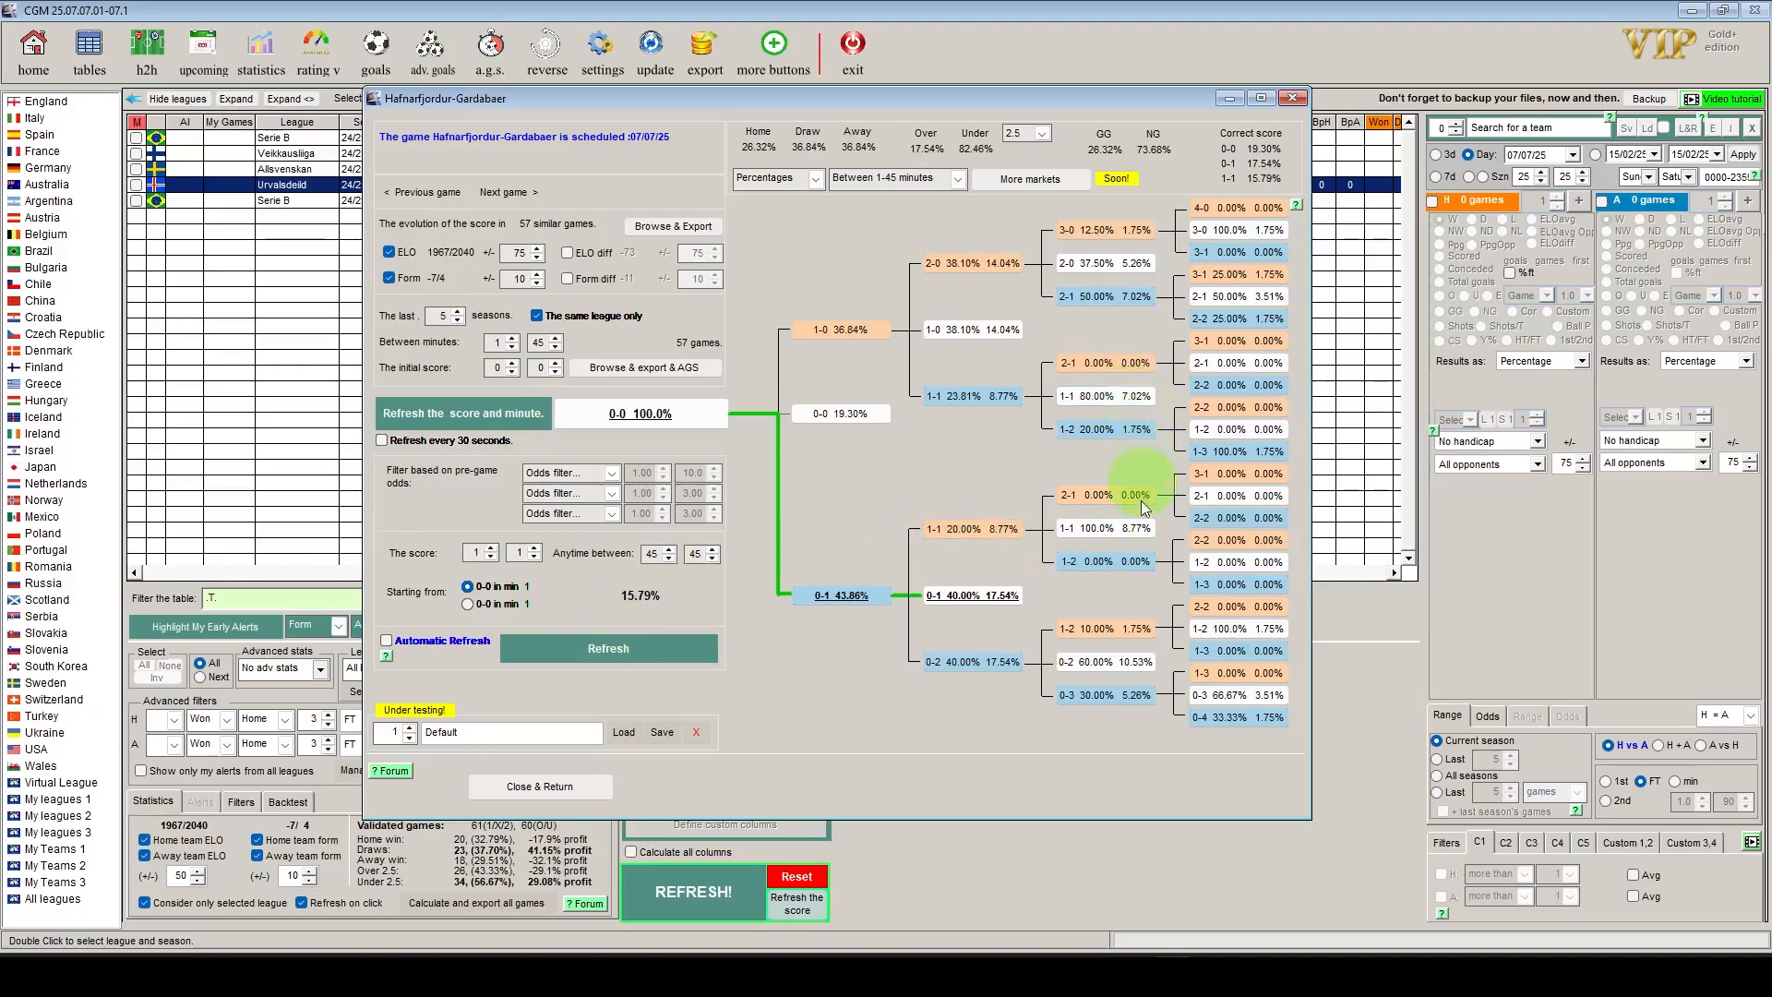
click(692, 649)
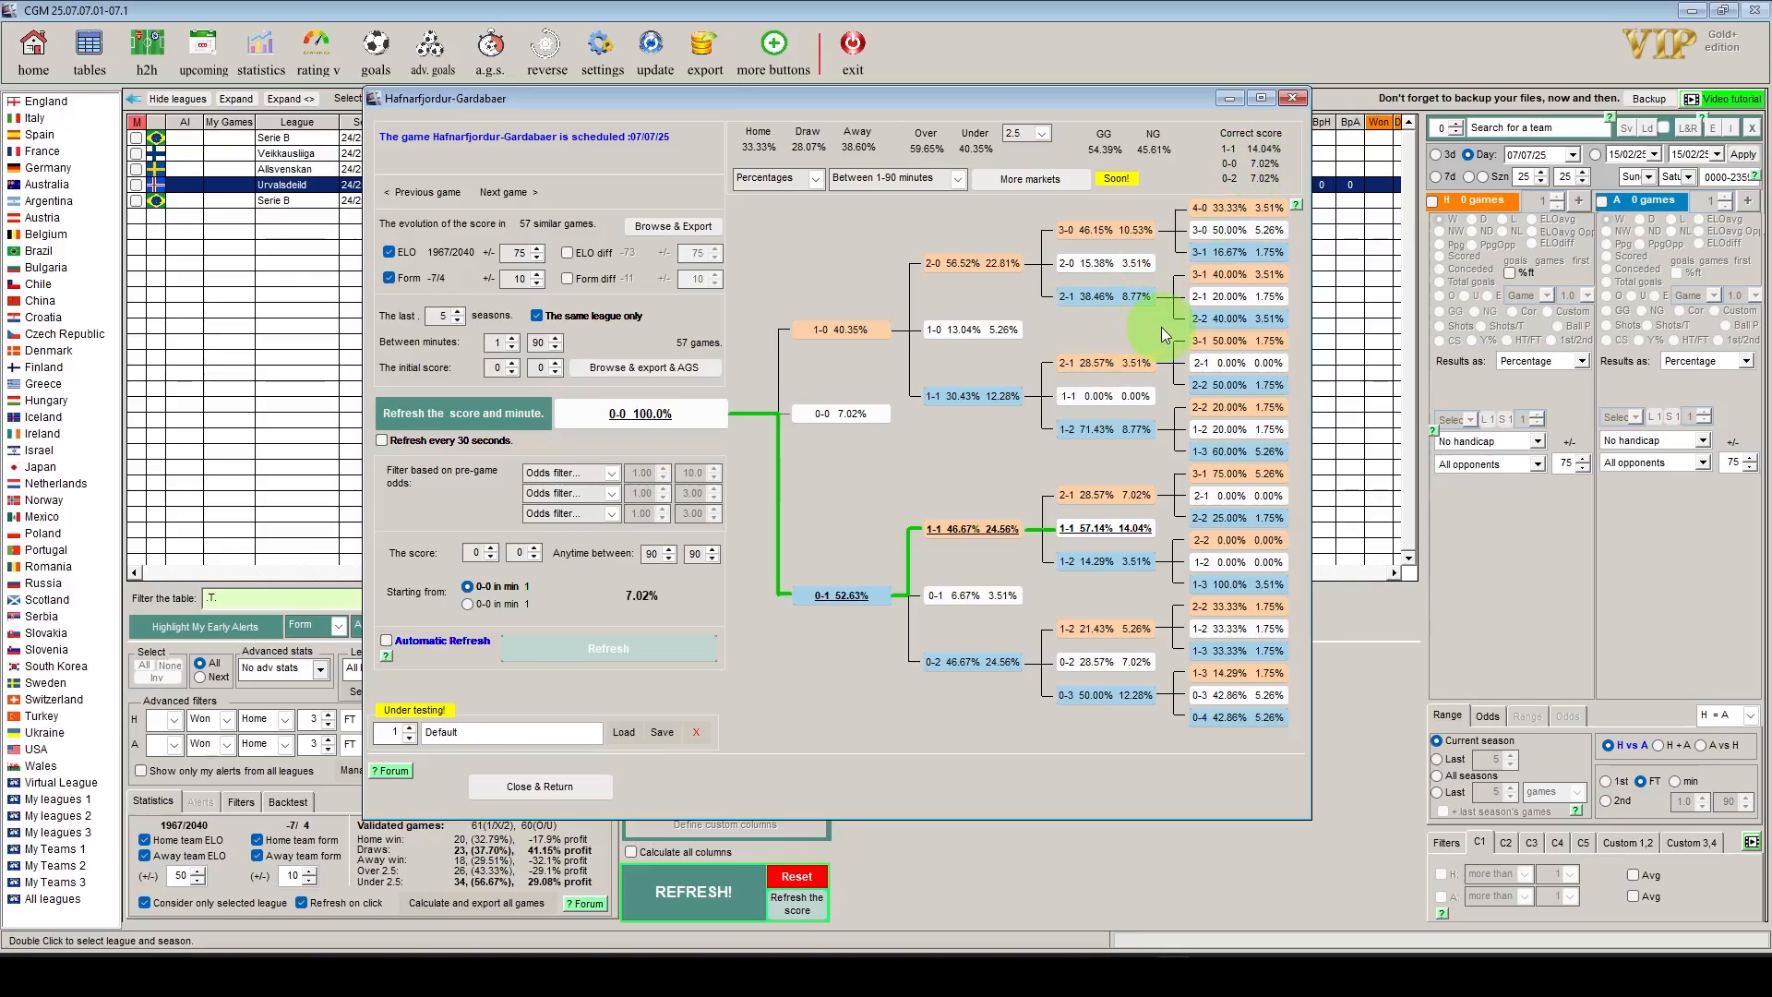
Check the live Flashscore match at 1-1, then return to CGM Bet for the live tree
key(alt+Tab)
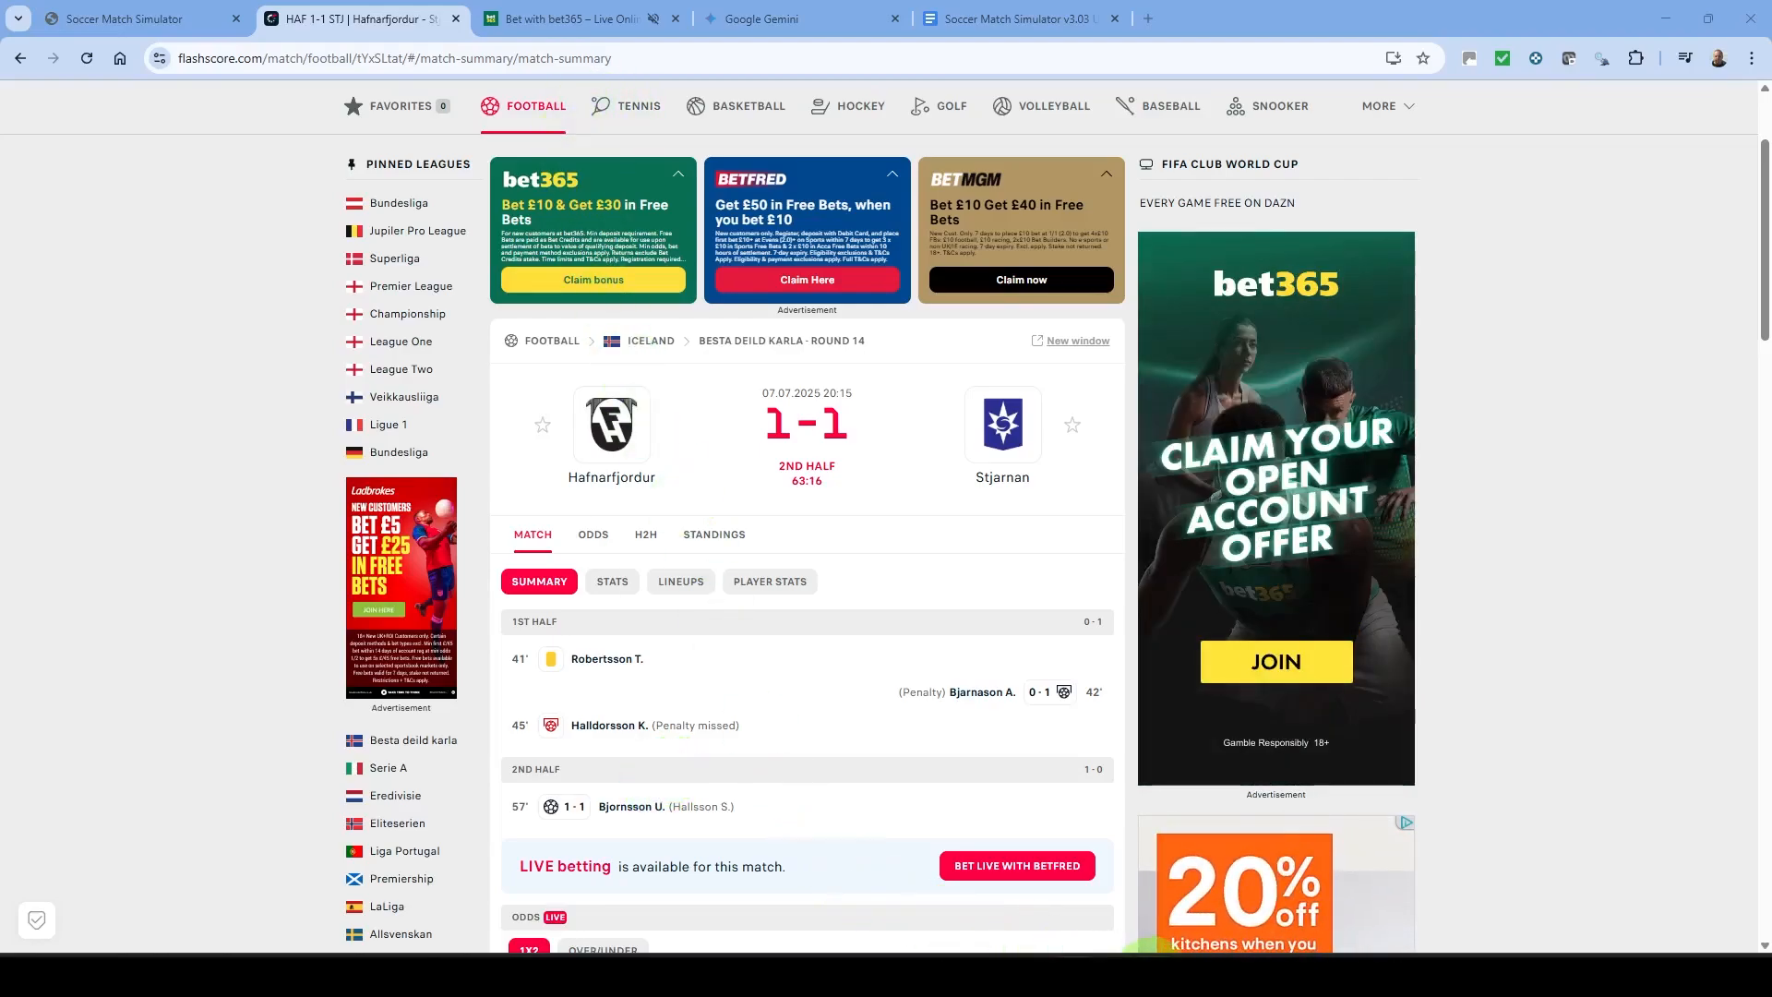
click(1094, 949)
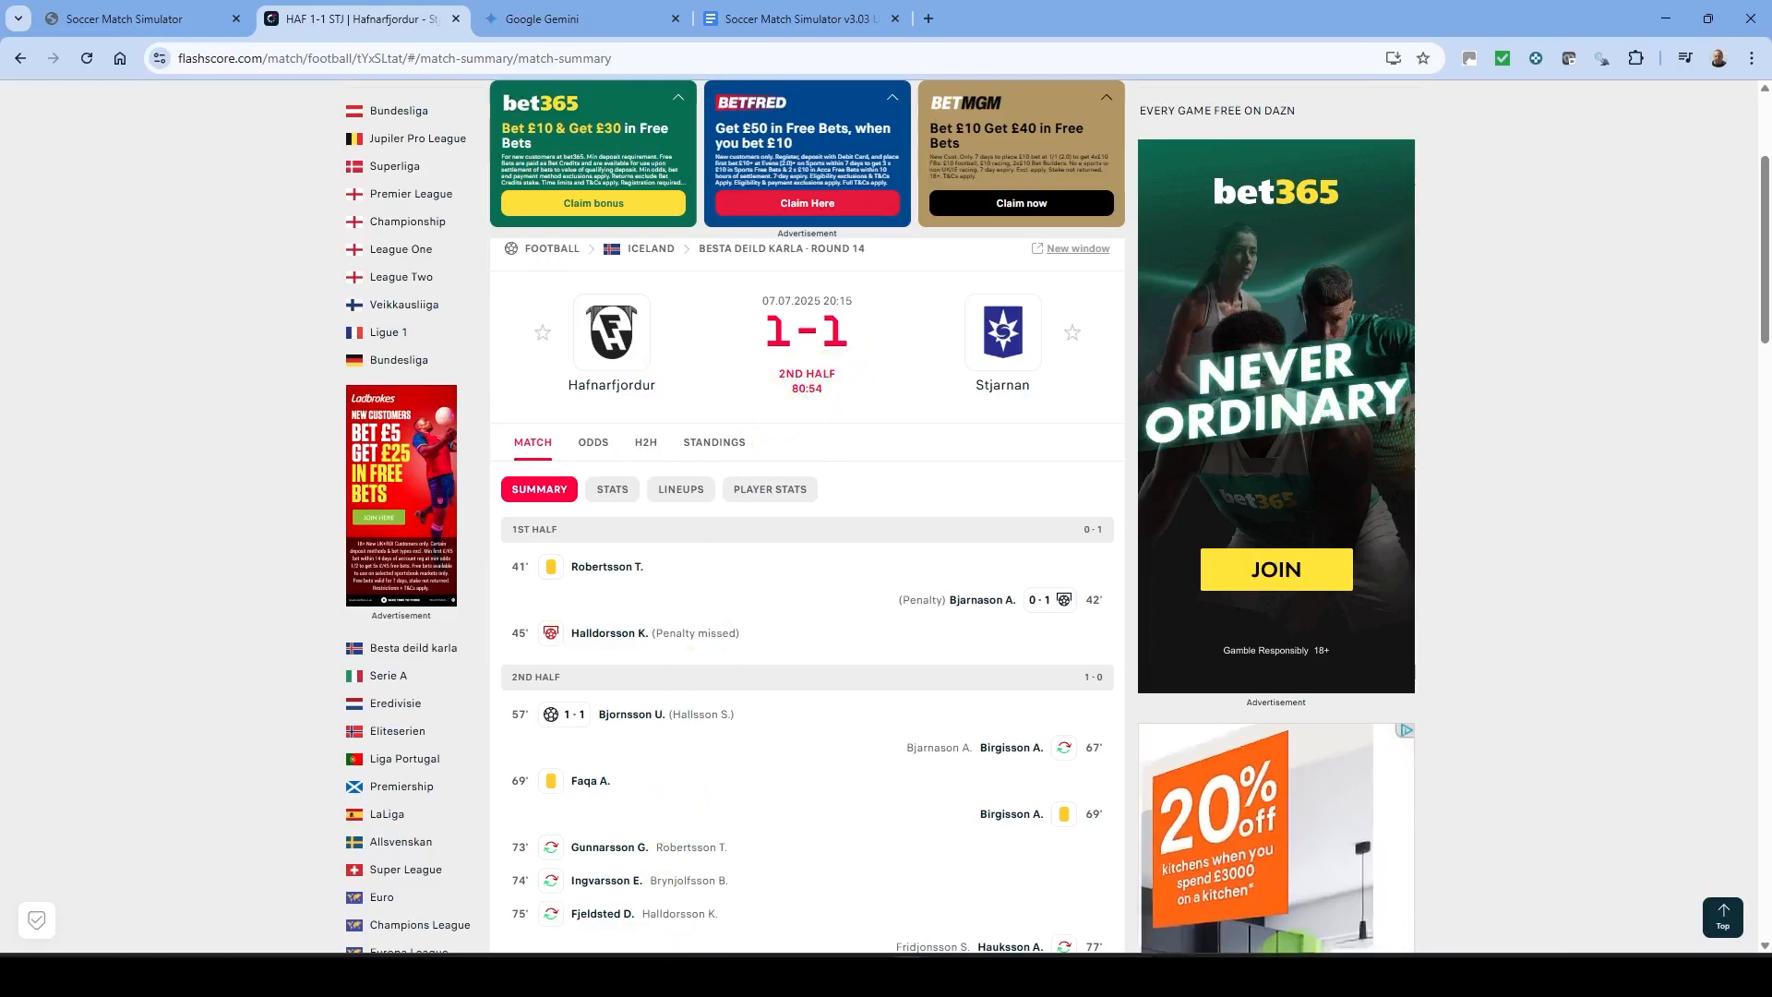
click(1150, 977)
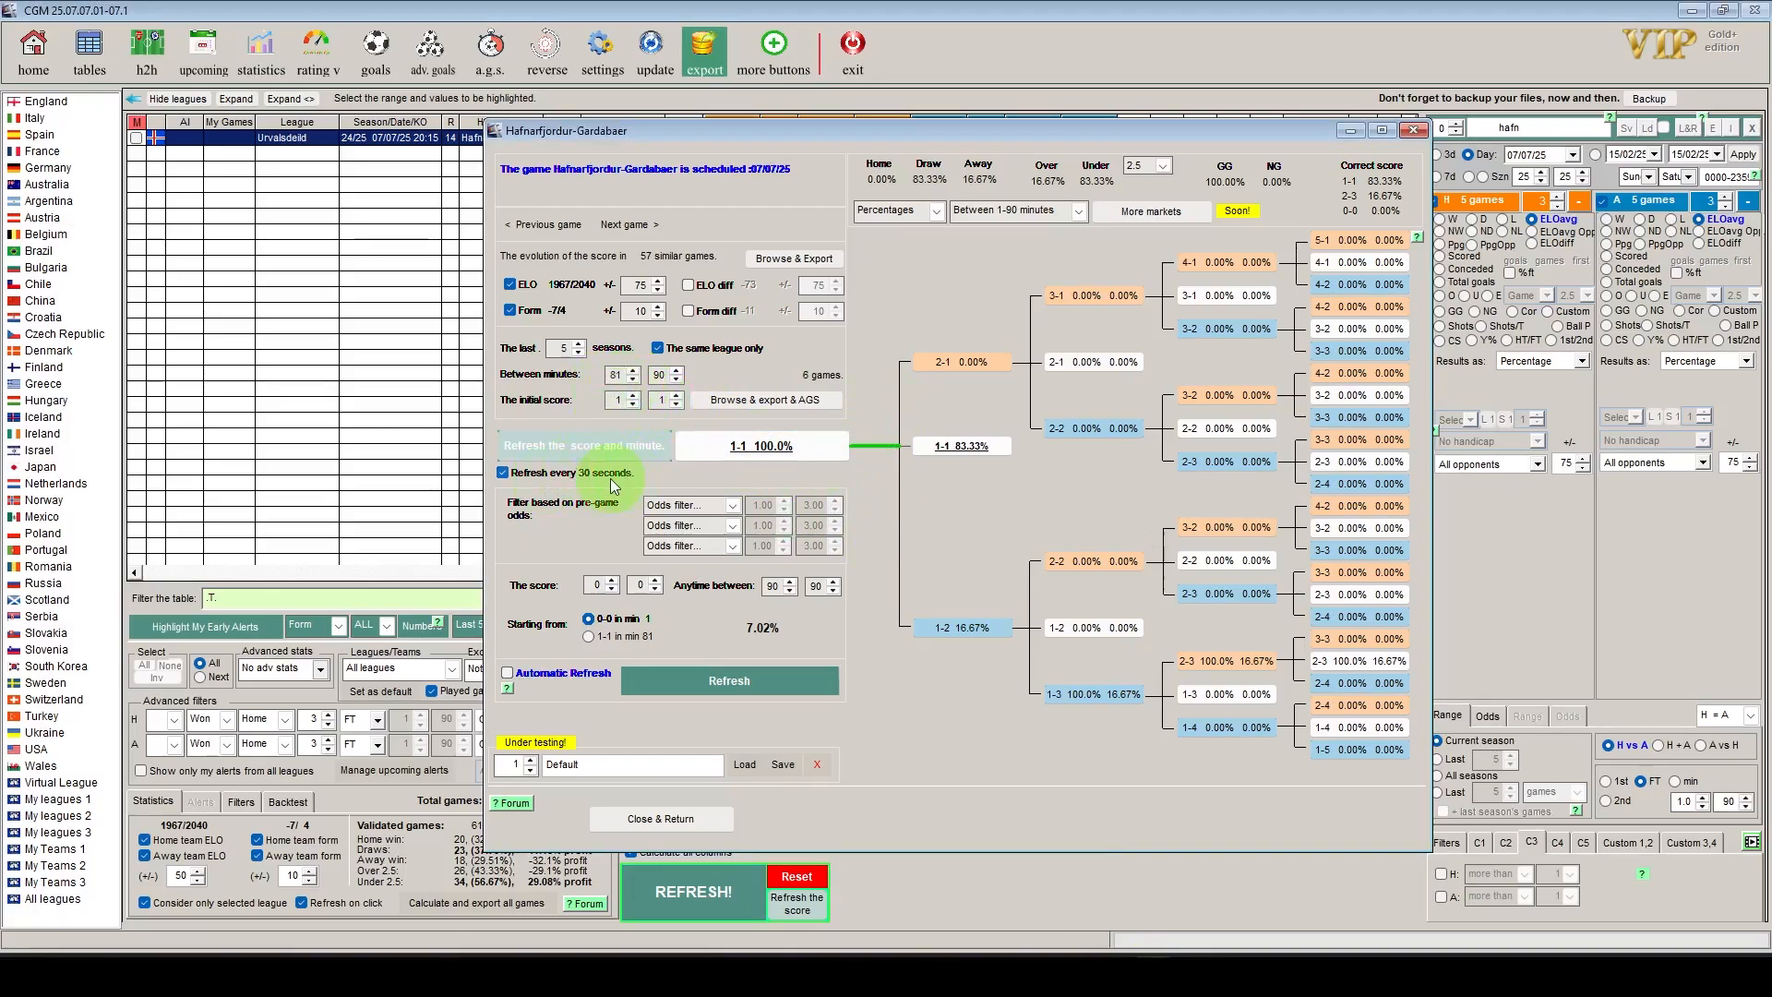
Advance the live 1-1 tree to start at minute 83, then view Flashscore's stats for the finished match
click(631, 372)
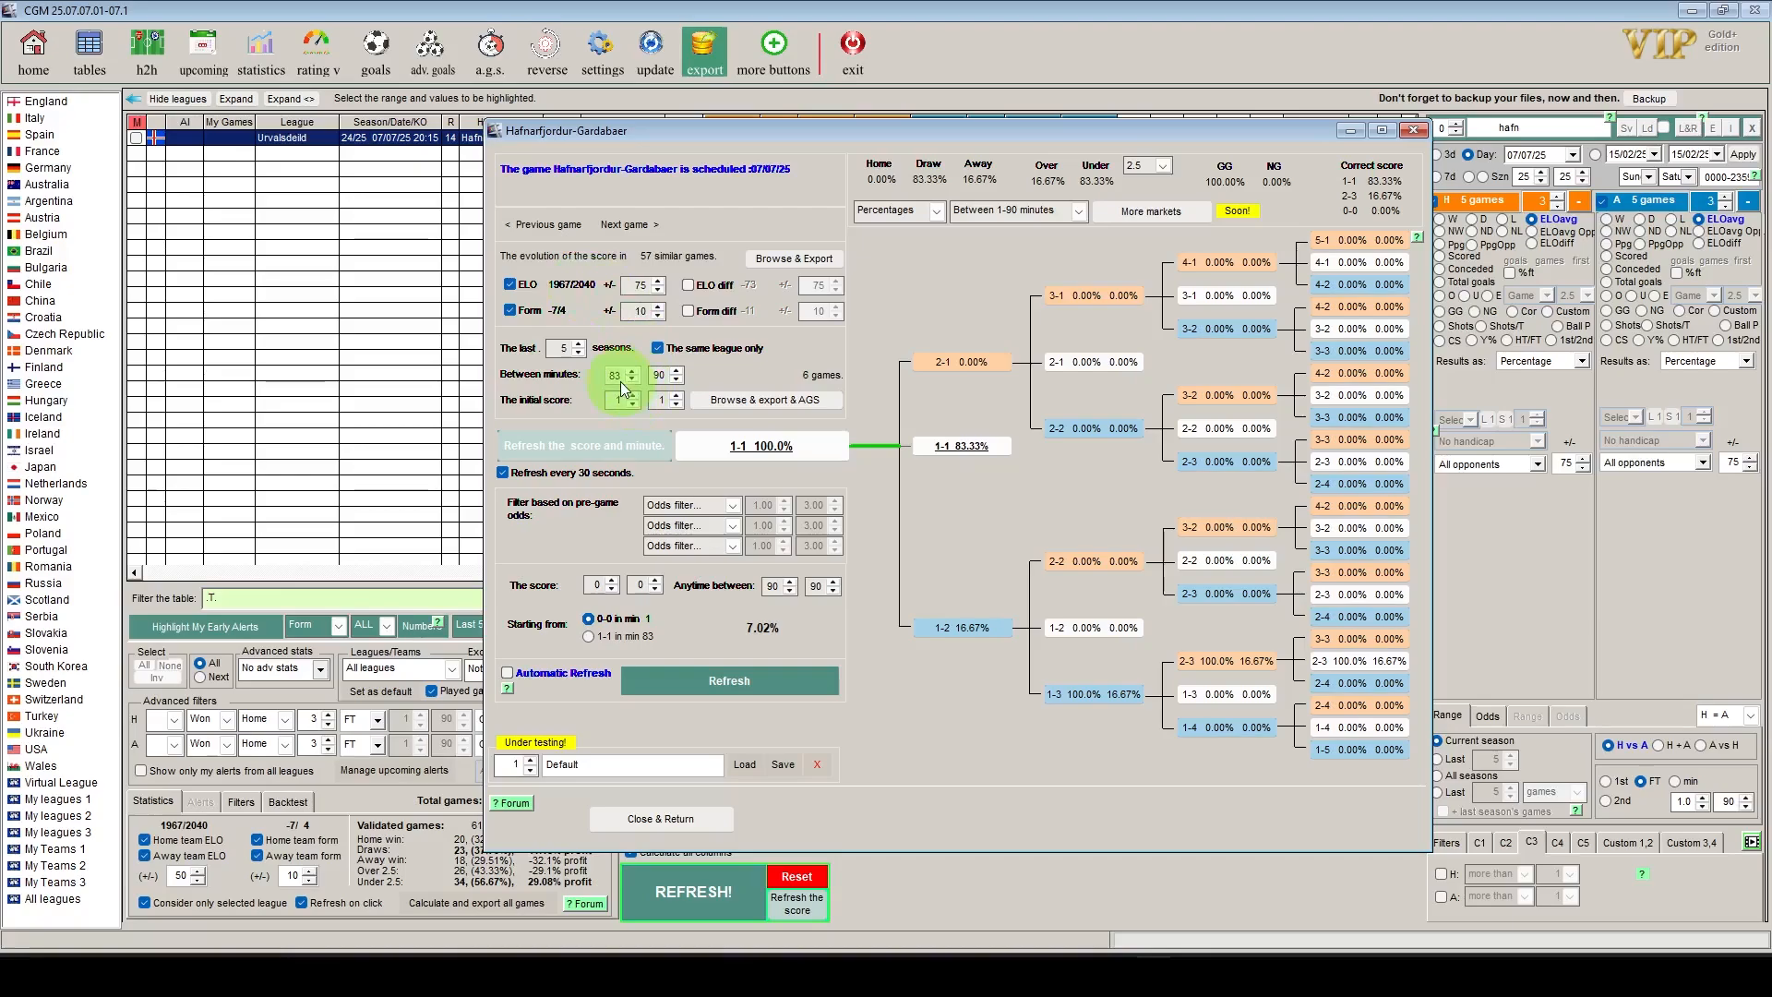
key(alt+Tab)
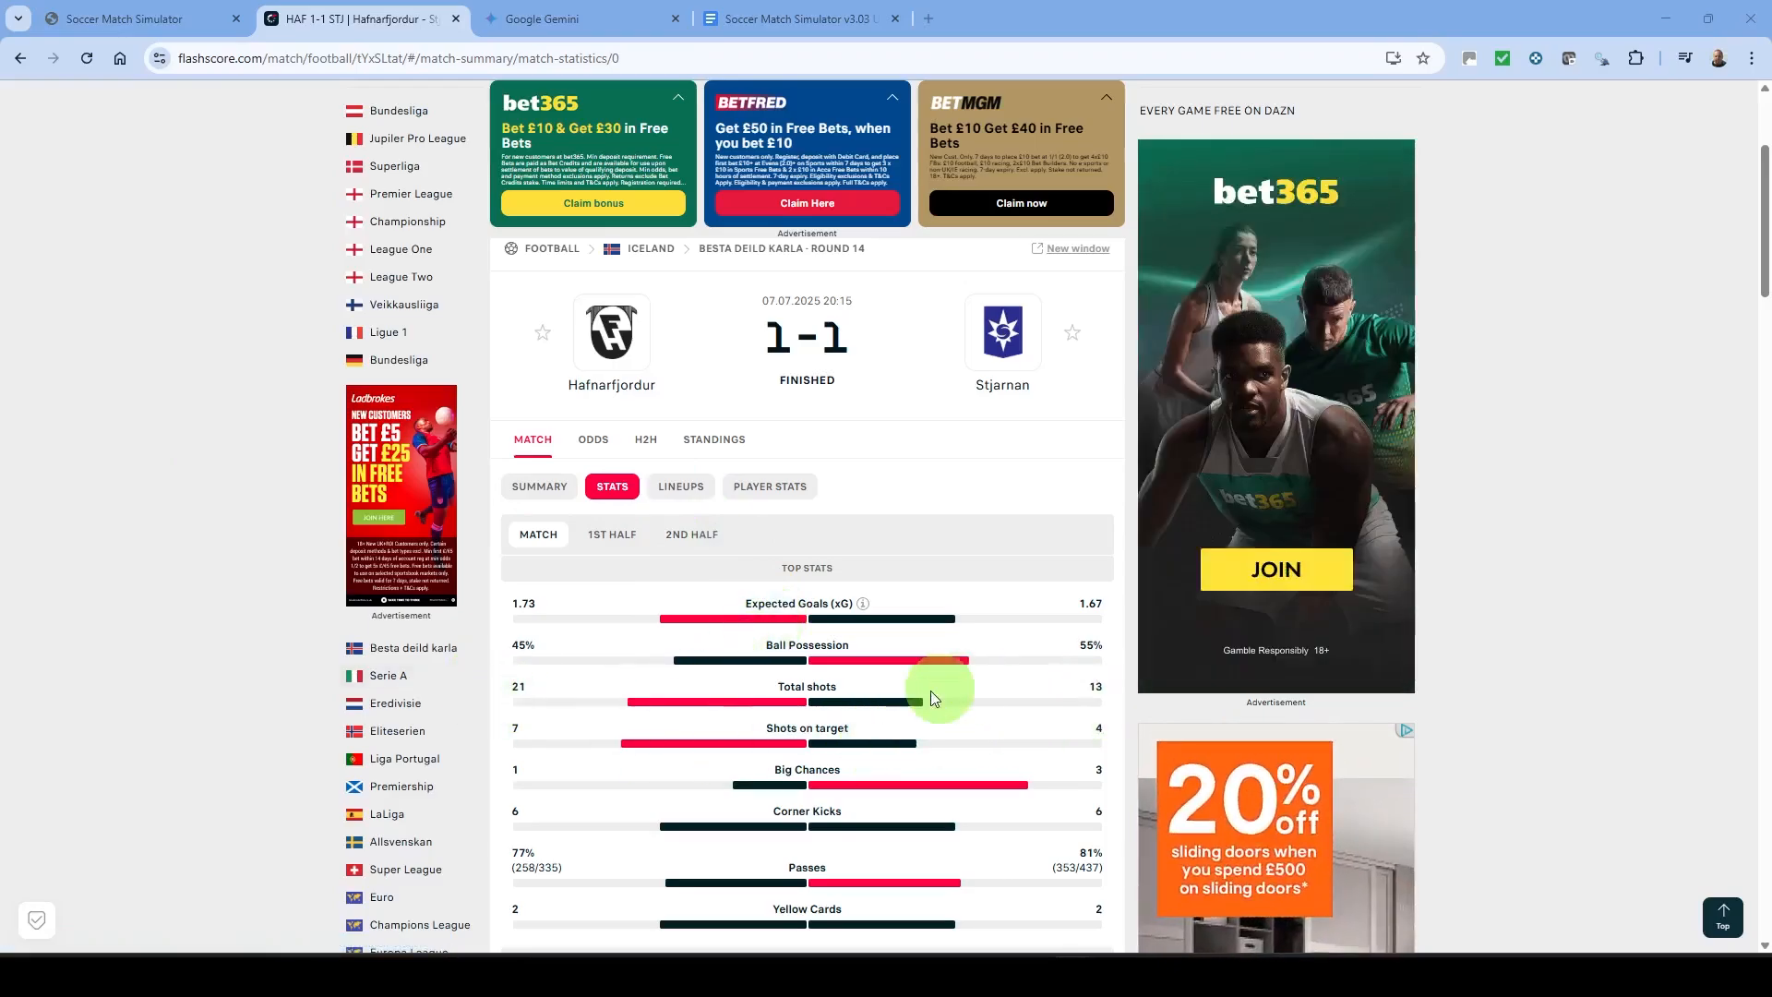
View the Flashscore summary with the 57' equaliser, then return to CGM Bet's full-match tree
click(539, 486)
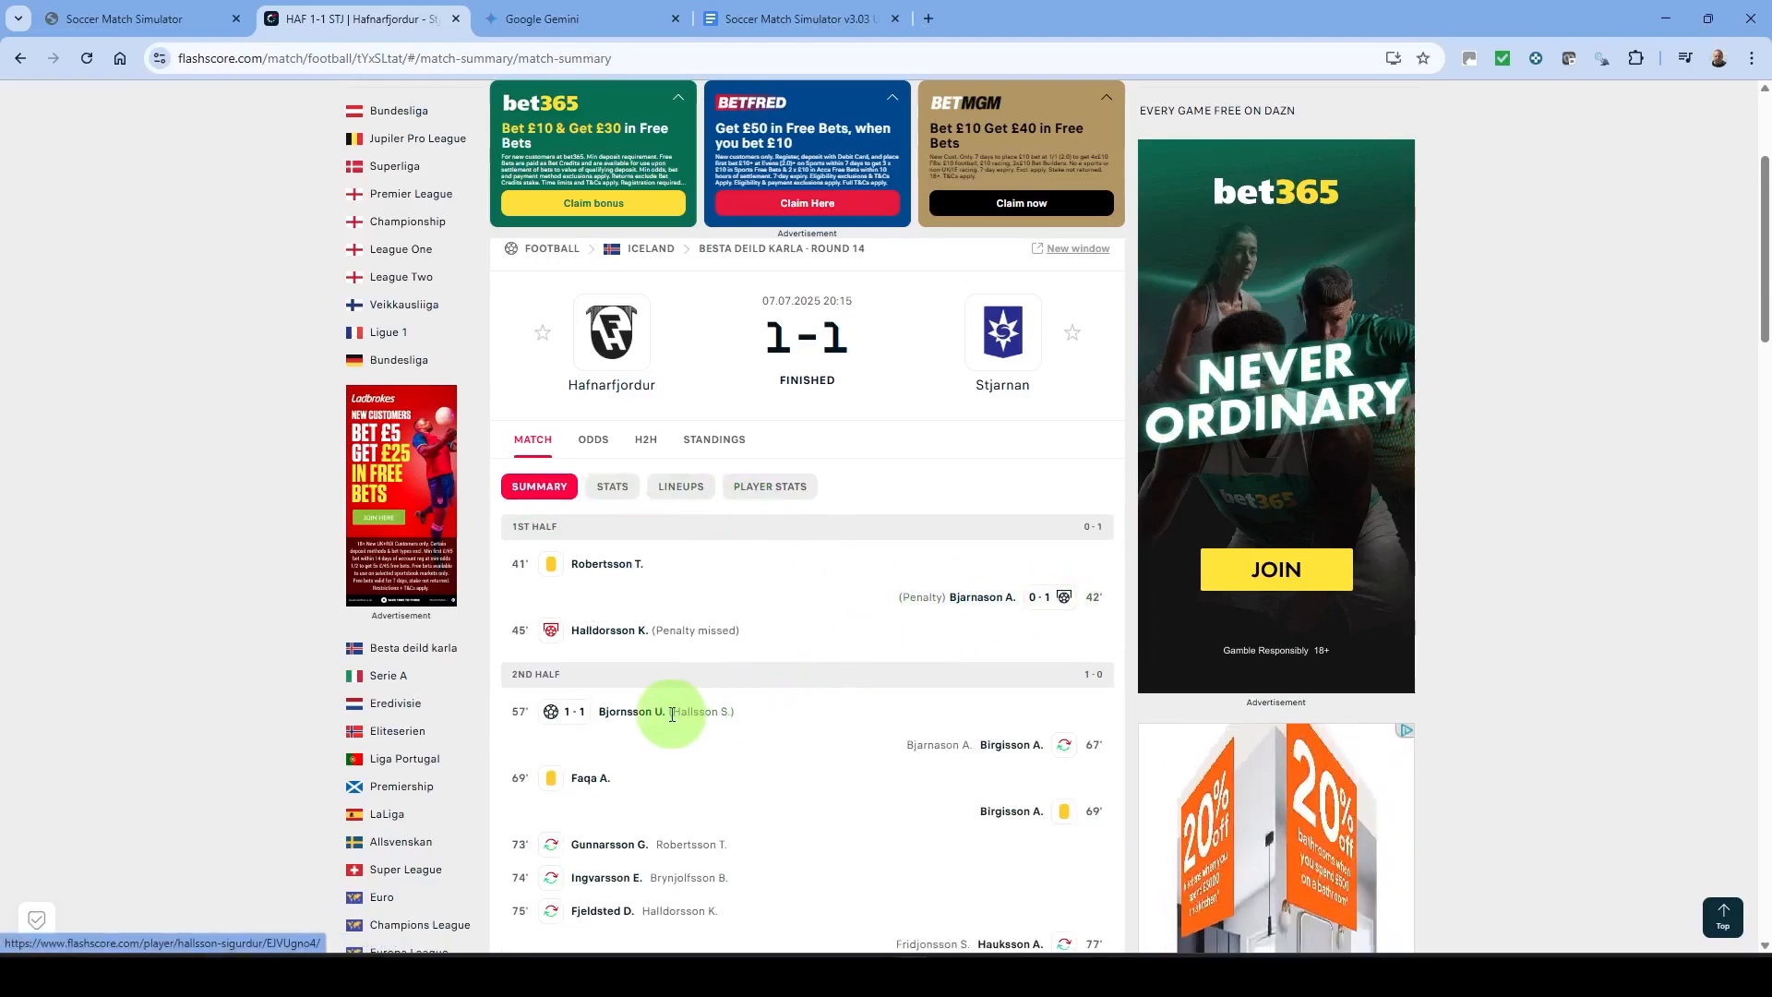
key(alt+Tab)
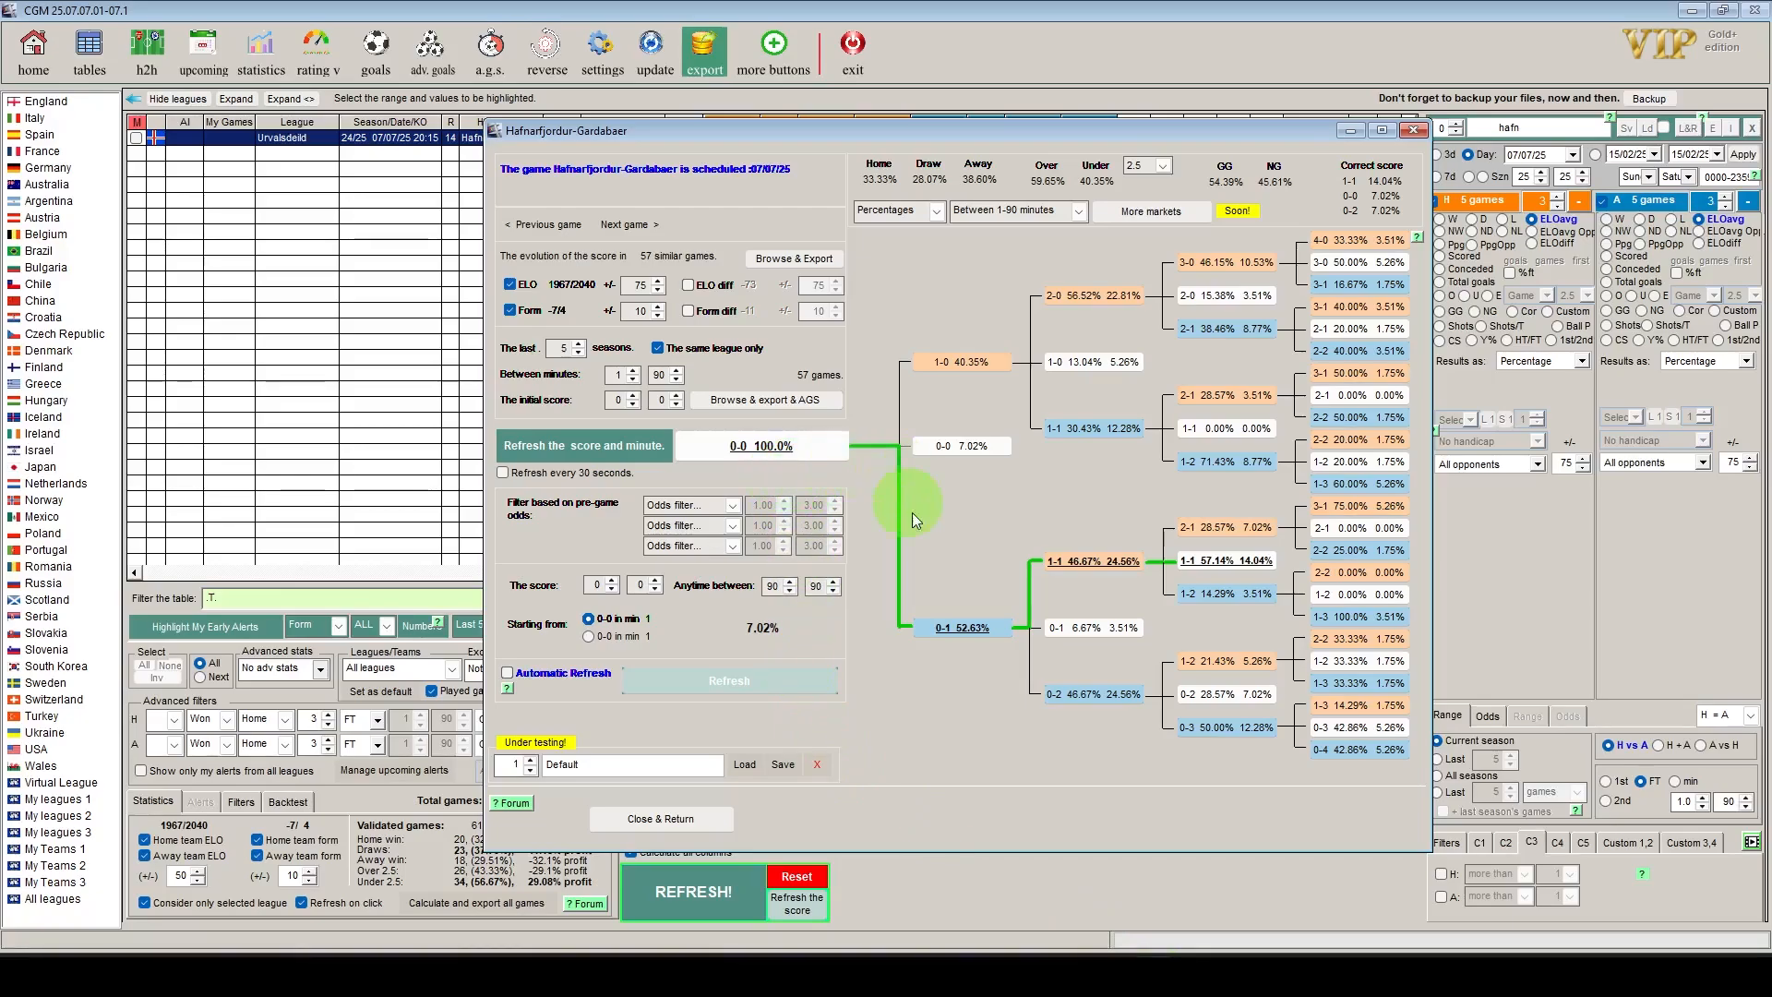
Trace the golden path 0-0 → 0-1 → 1-1 to its 57.14% end node and dismiss the tree
click(960, 628)
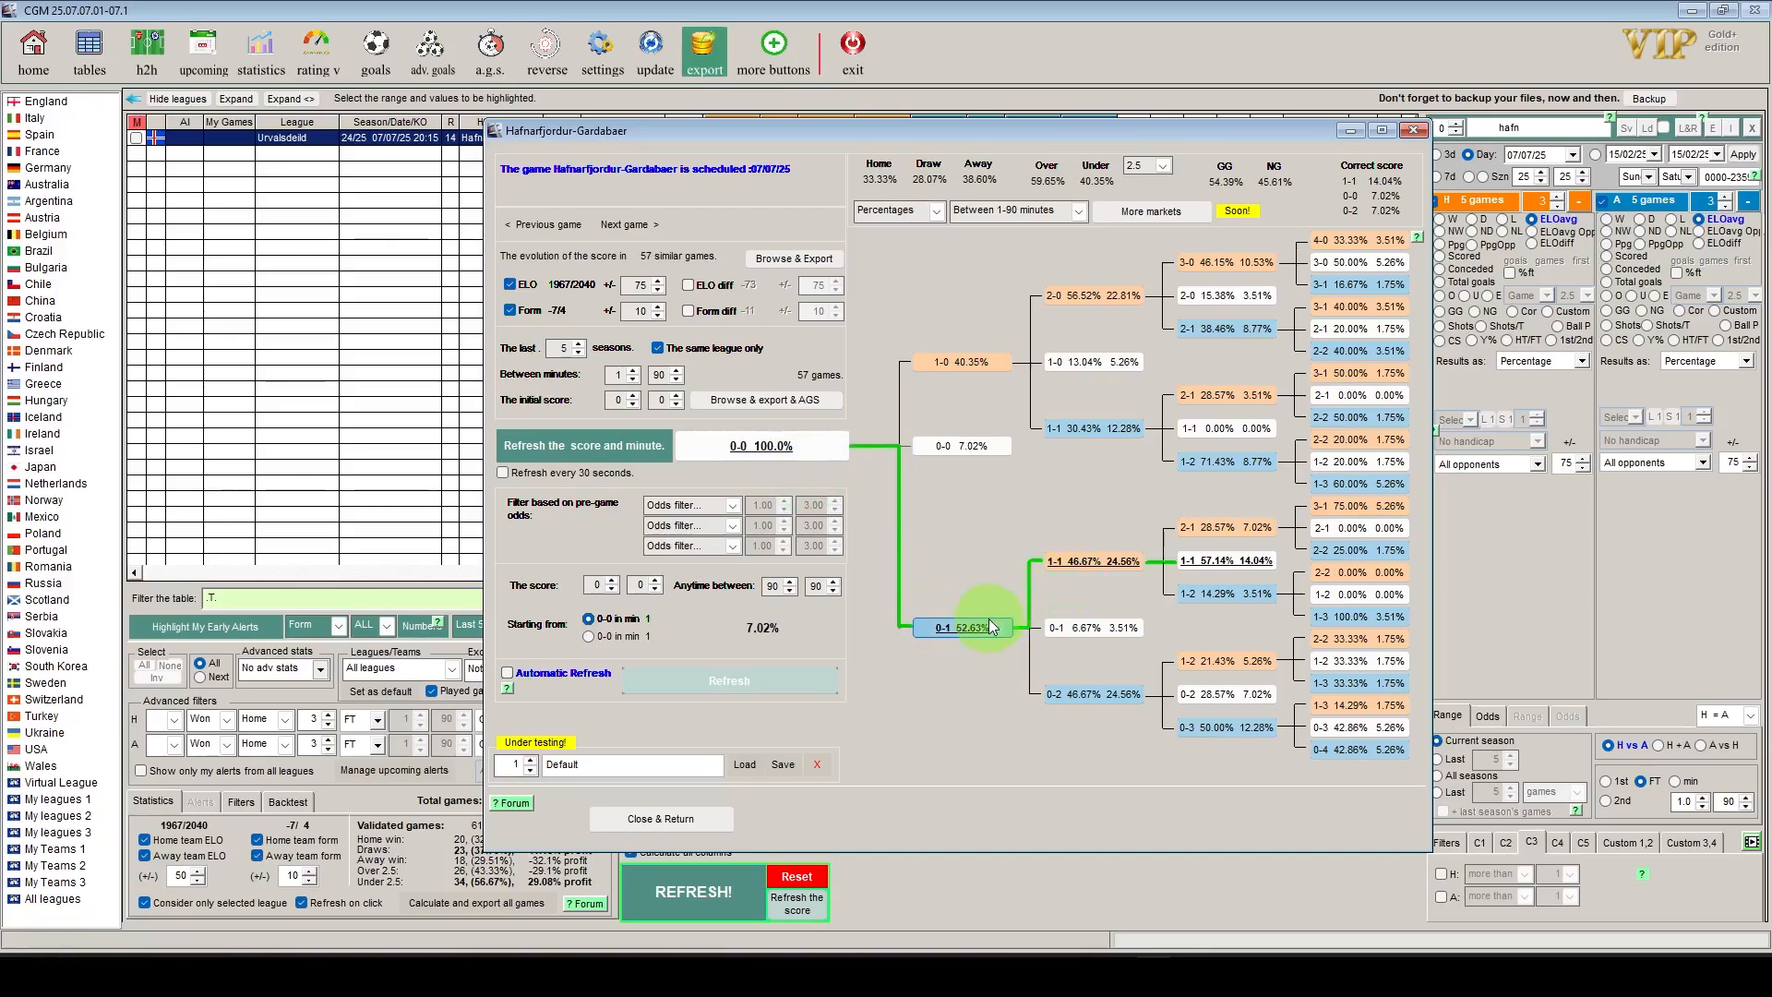
click(1063, 565)
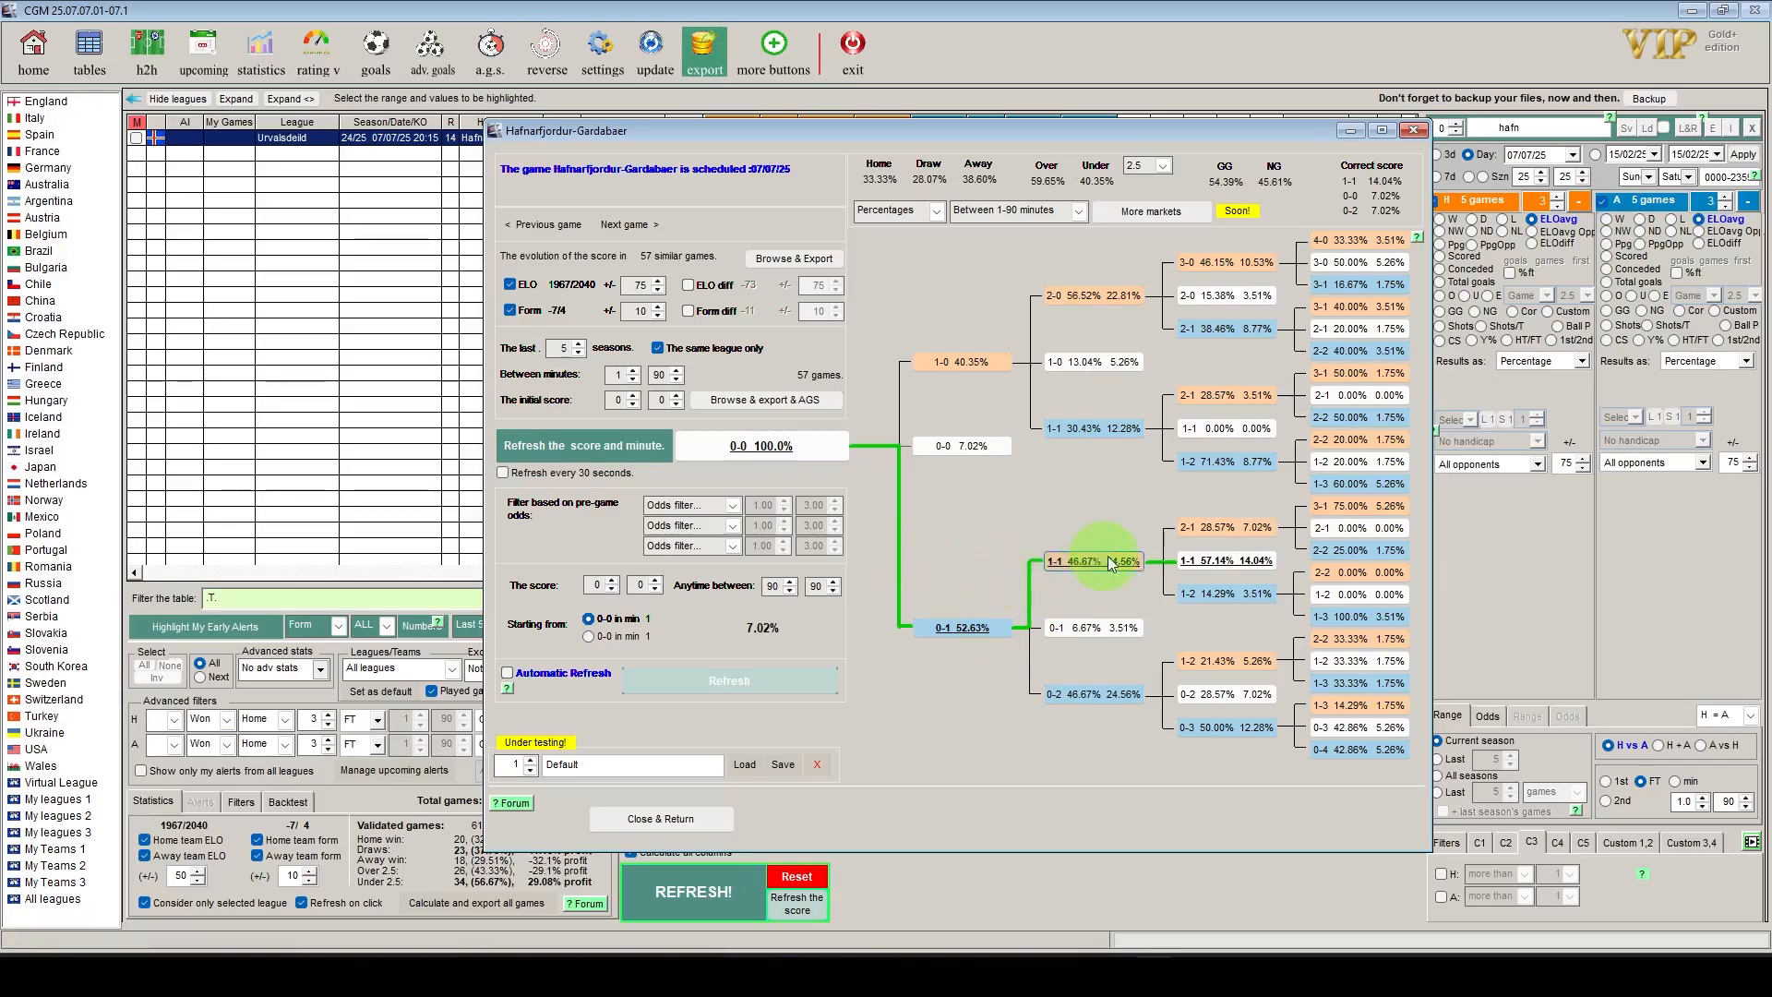
click(1215, 561)
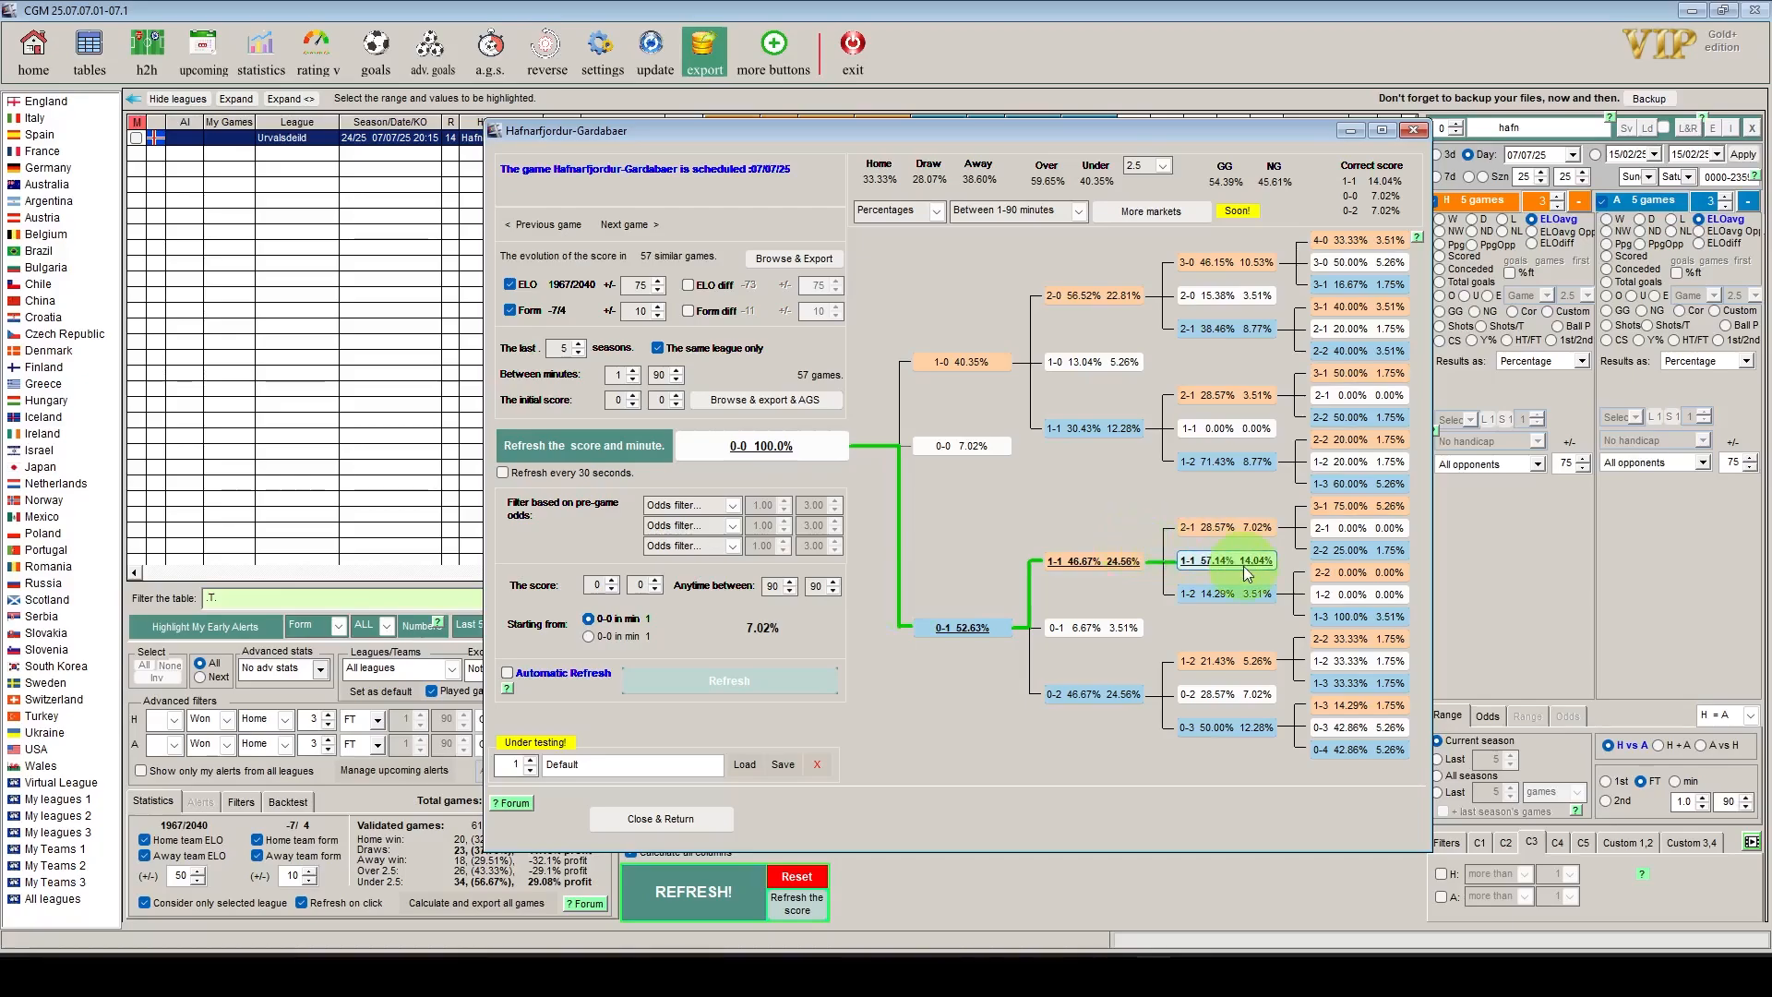
key(Escape)
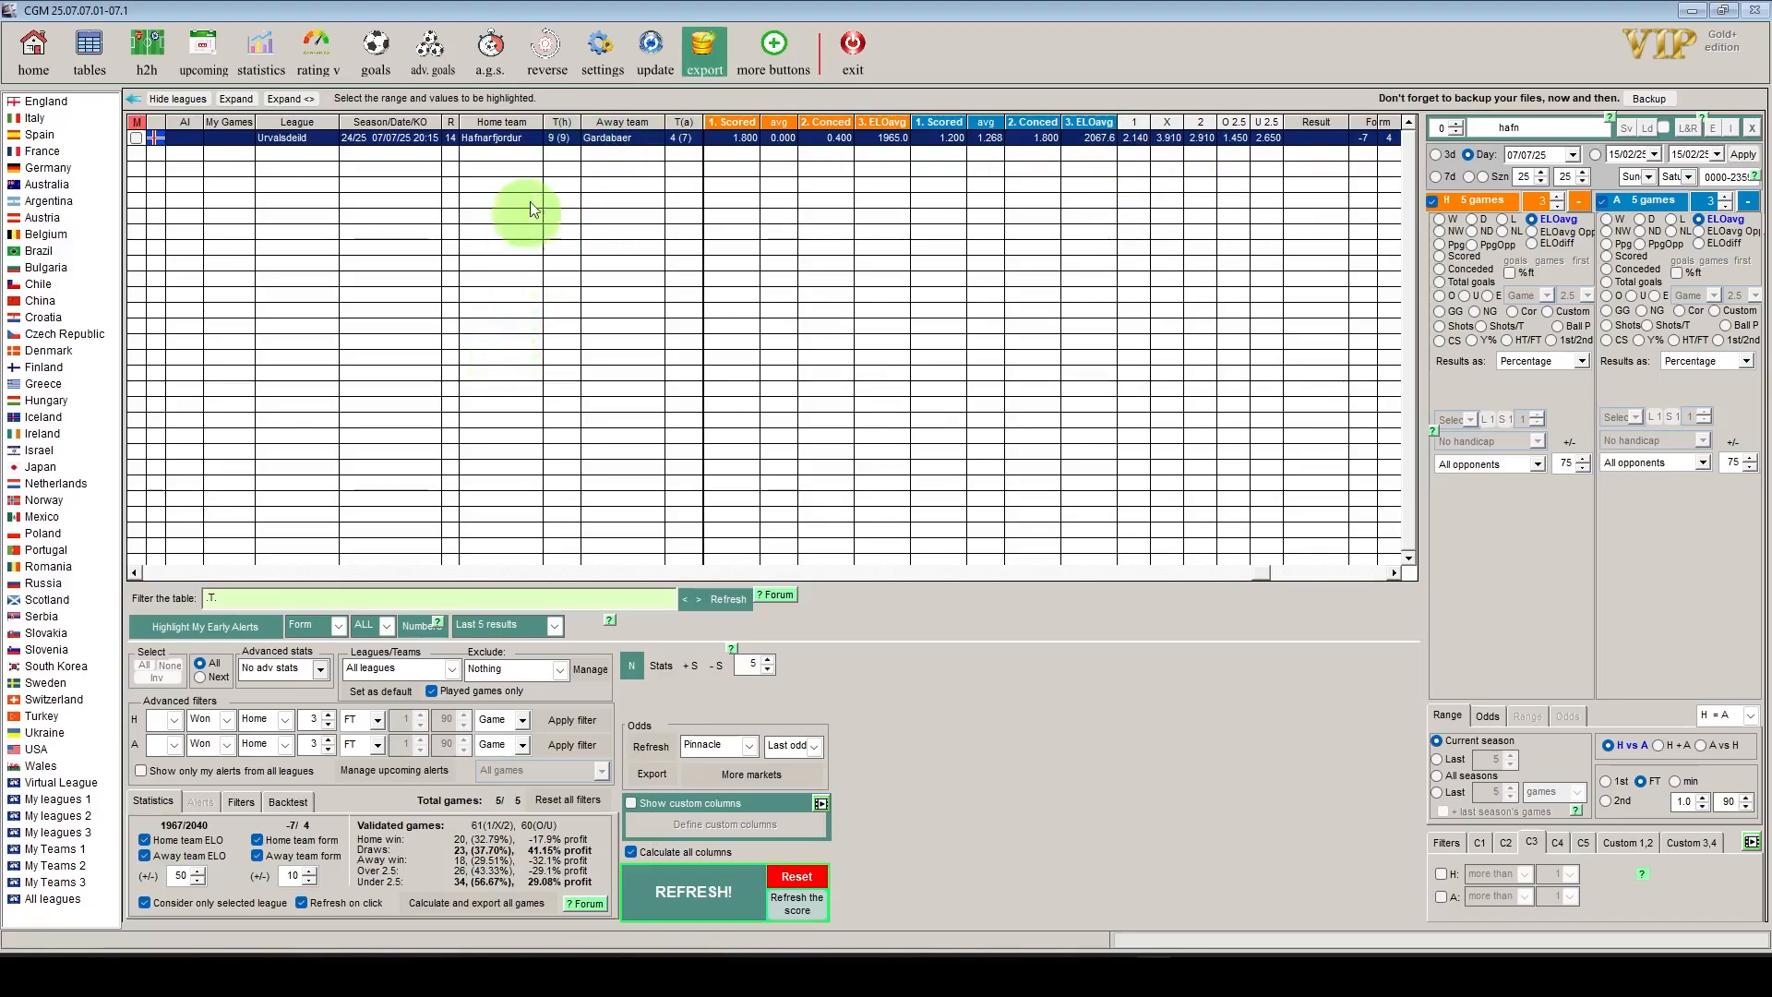
Bring up the head-to-head comparison for the Hafnarfjordur–Gardabaer row
double_click(547, 138)
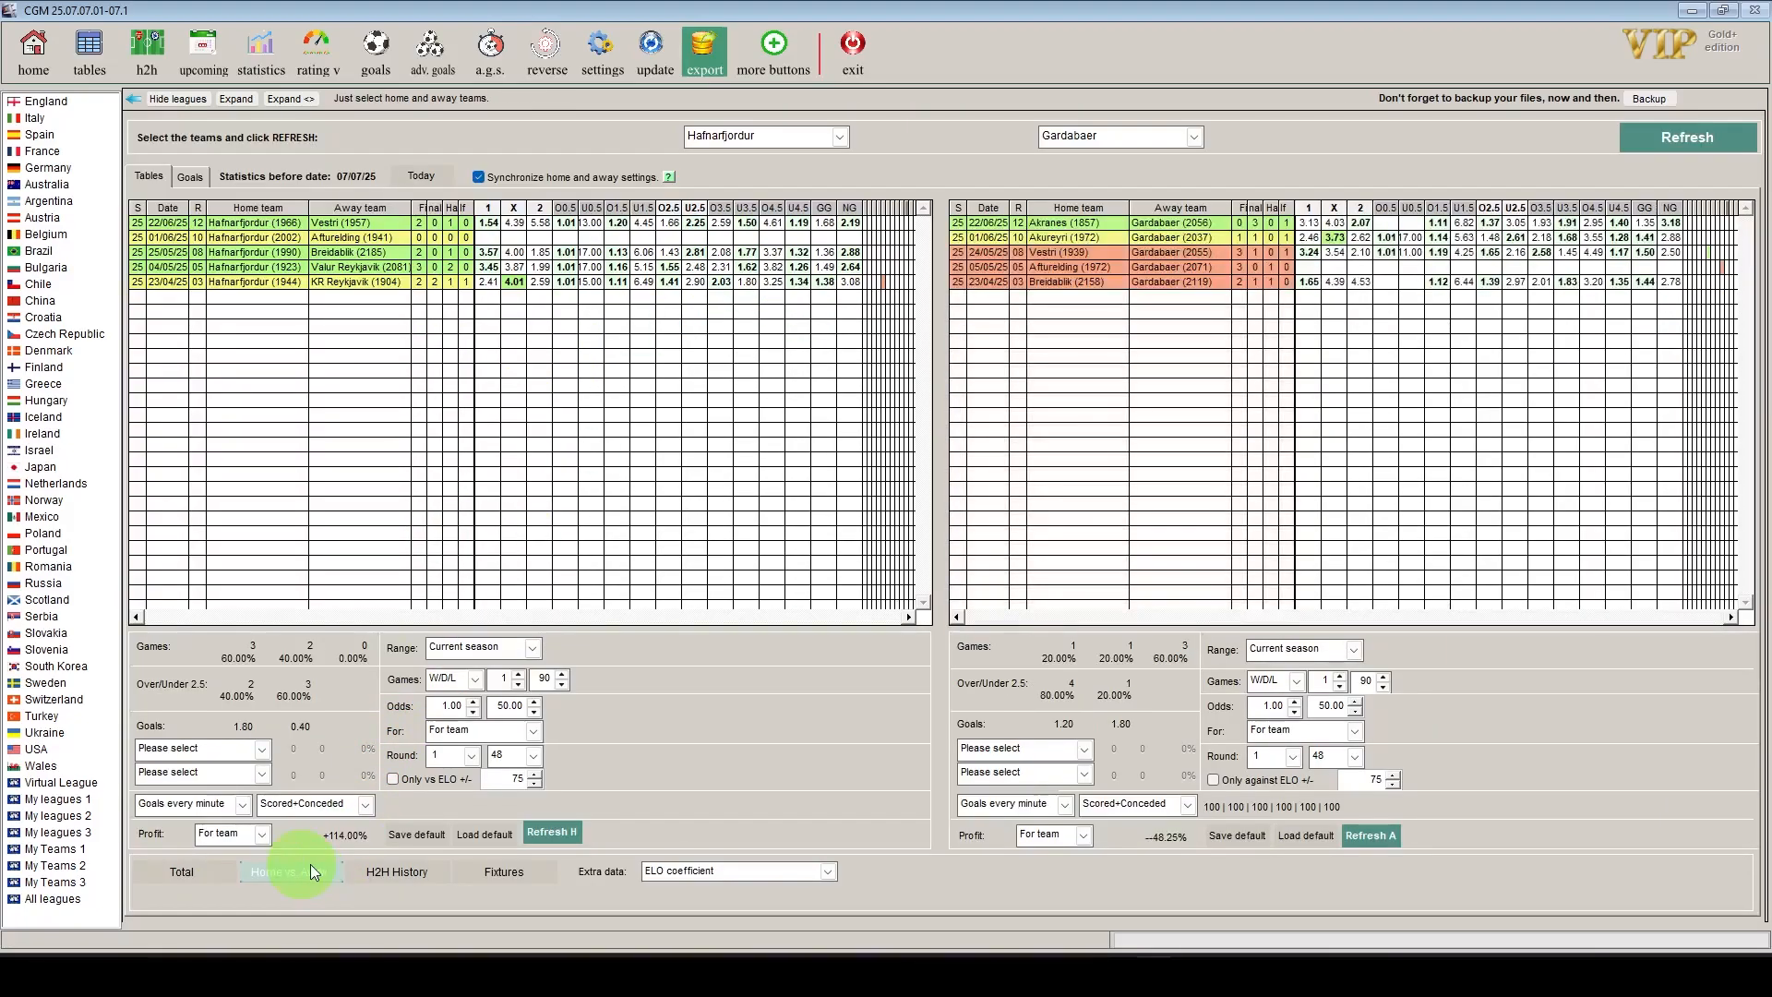